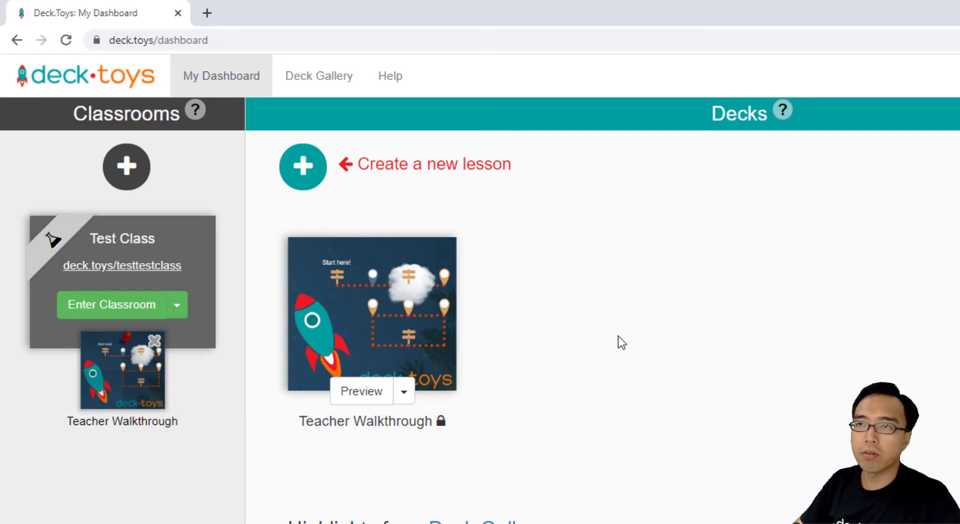
Create a new deck with the default name First Deck.Toys Lesson and choose the Merged path template.
{"action": "left_click", "coordinate": [304, 167]}
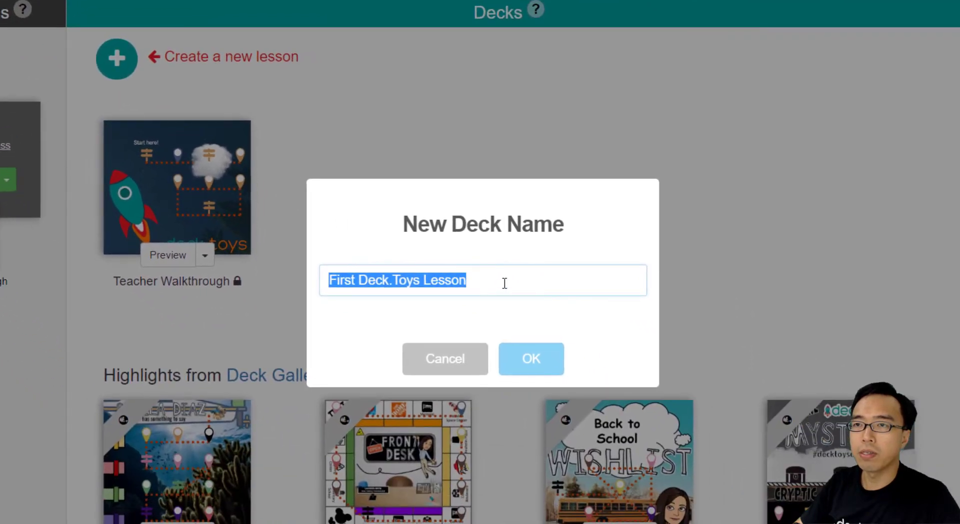
{"action": "left_click", "coordinate": [531, 358]}
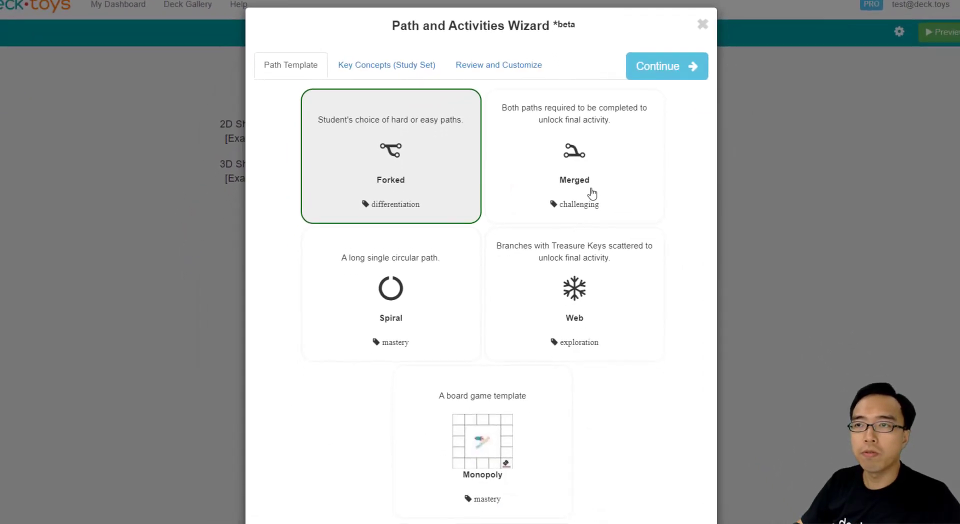
{"action": "left_click", "coordinate": [553, 181]}
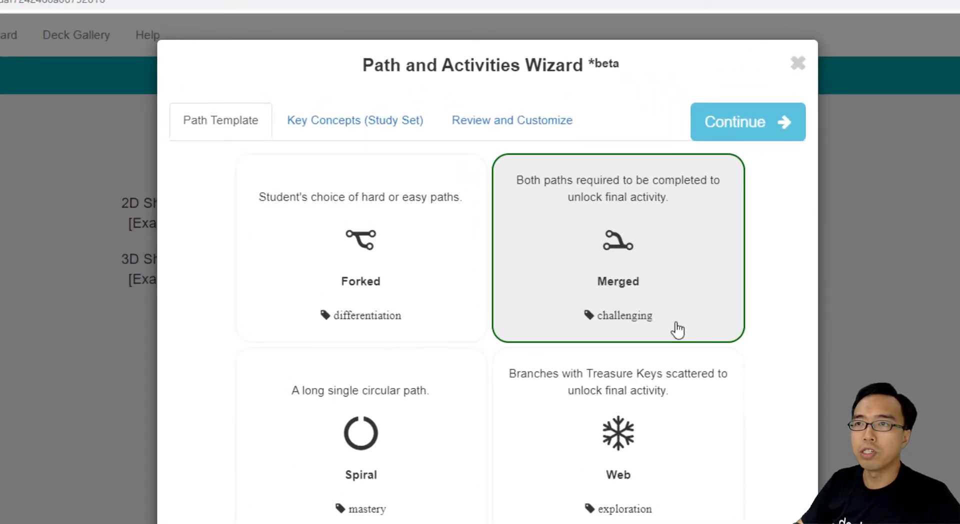
Review the 2D Shapes and 3D Shapes study sets under Key Concepts, then continue to Review and Customize.
{"action": "left_click", "coordinate": [745, 133]}
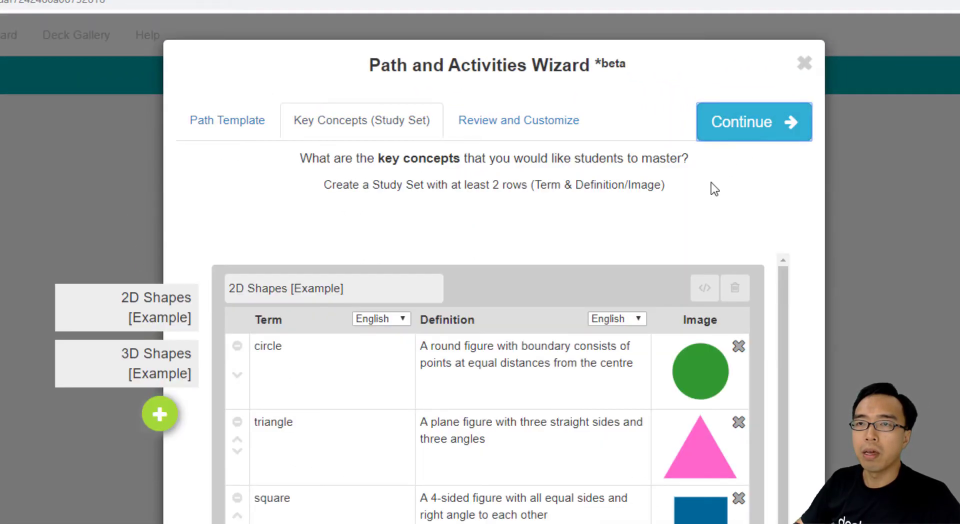
{"action": "scroll", "coordinate": [670, 254], "scroll_direction": "down", "scroll_amount": 3}
{"action": "scroll", "coordinate": [660, 266], "scroll_direction": "up", "scroll_amount": 3}
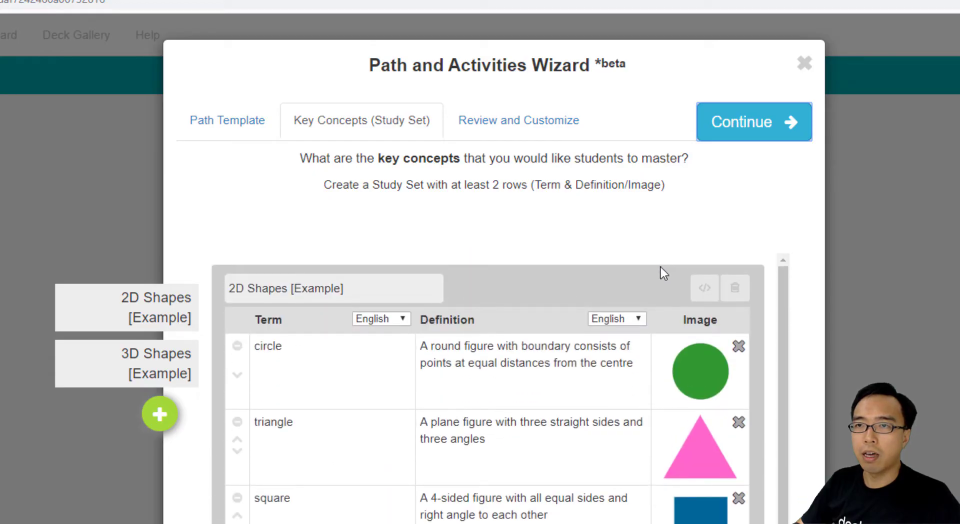
{"action": "scroll", "coordinate": [540, 320], "scroll_direction": "down", "scroll_amount": 3}
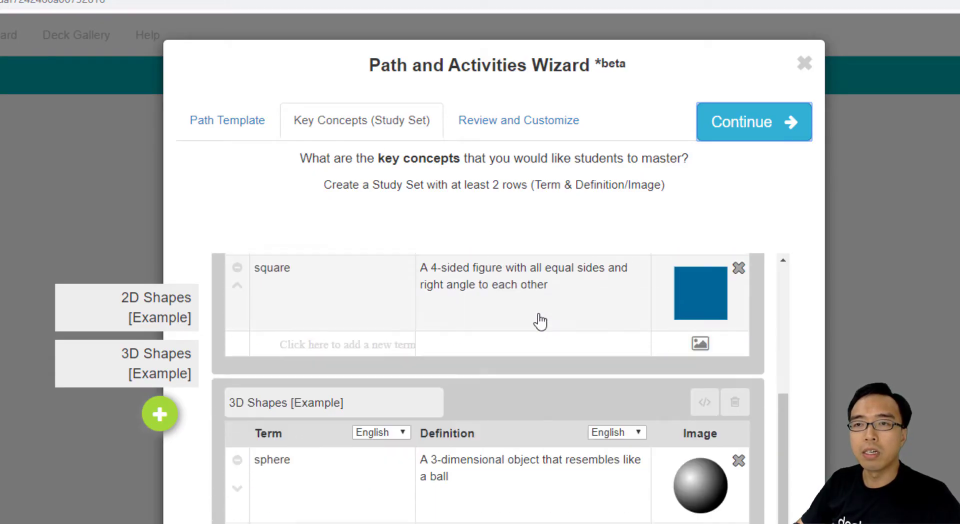
{"action": "scroll", "coordinate": [540, 321], "scroll_direction": "up", "scroll_amount": 3}
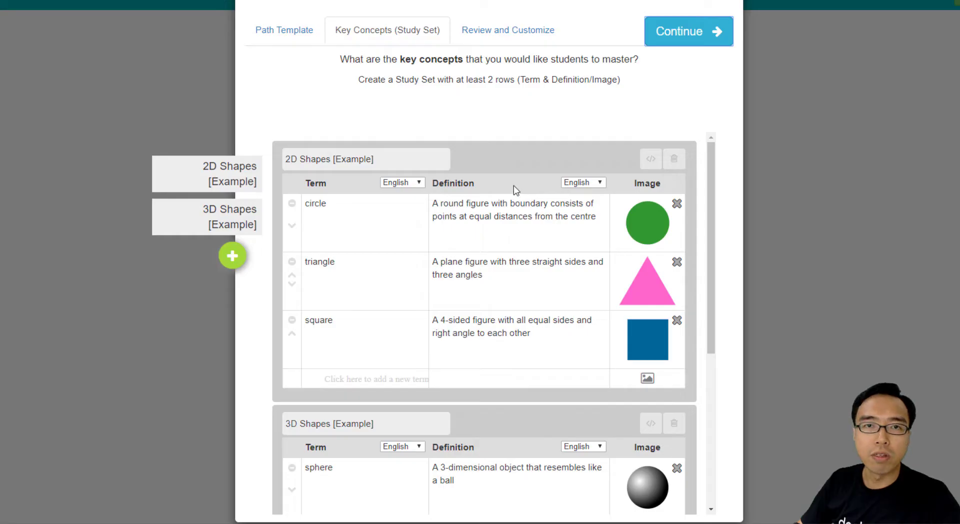
{"action": "scroll", "coordinate": [515, 193], "scroll_direction": "down", "scroll_amount": 1}
{"action": "scroll", "coordinate": [510, 195], "scroll_direction": "up", "scroll_amount": 1}
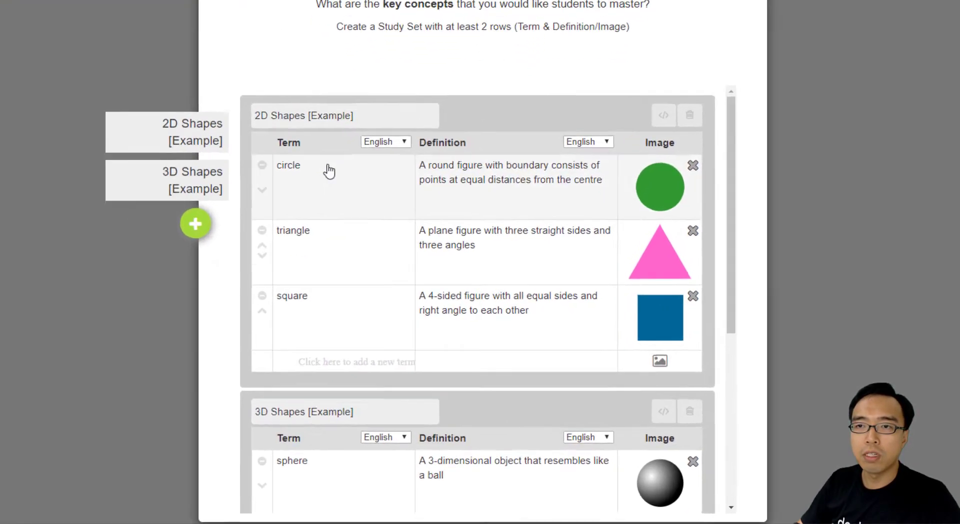
{"action": "scroll", "coordinate": [290, 250], "scroll_direction": "down", "scroll_amount": 2}
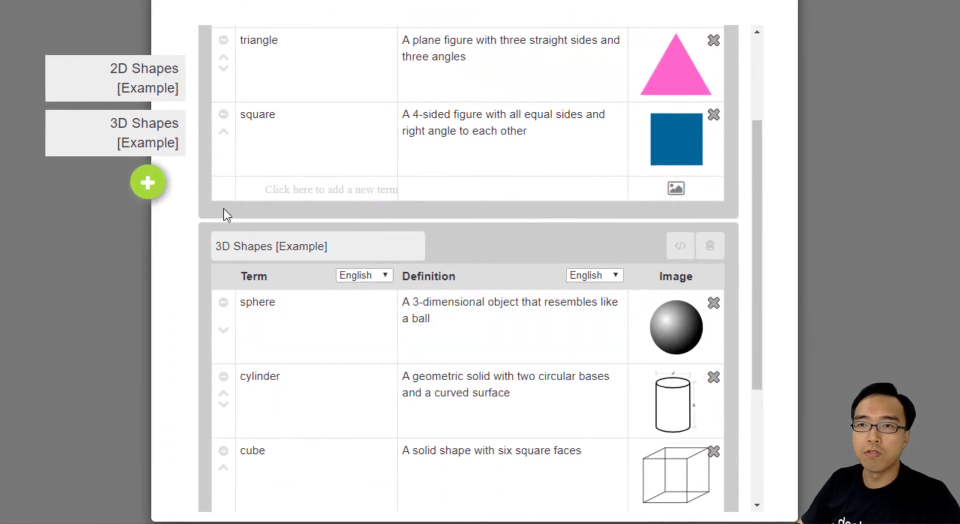
{"action": "scroll", "coordinate": [449, 237], "scroll_direction": "up", "scroll_amount": 3}
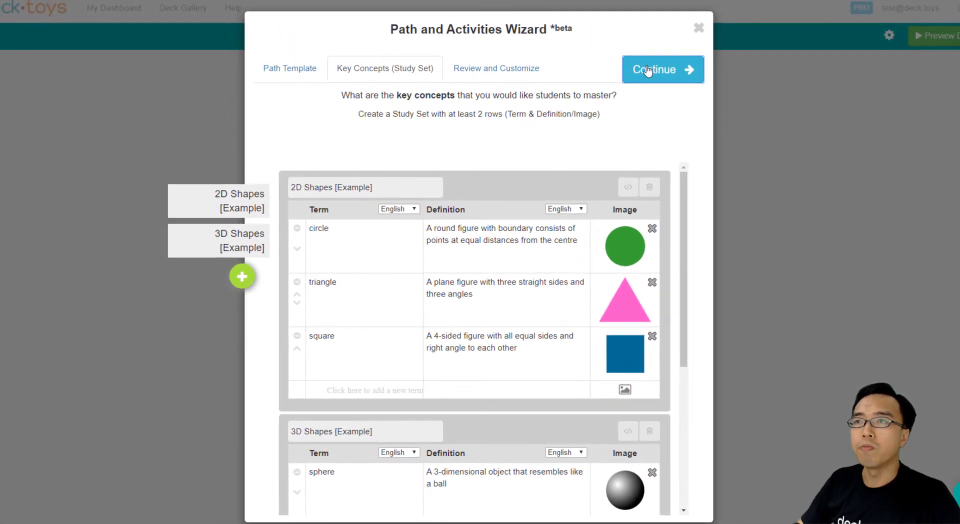
{"action": "left_click", "coordinate": [648, 70]}
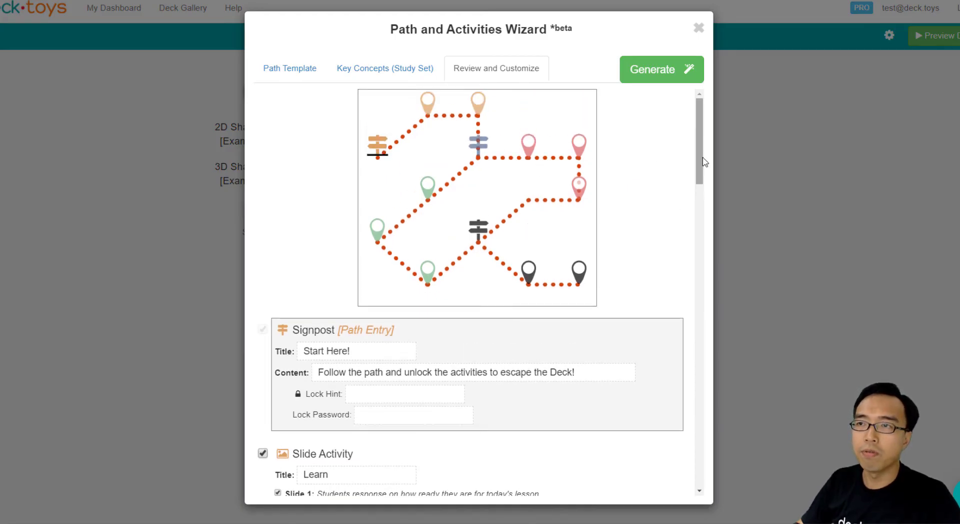
{"action": "left_click_drag", "start_coordinate": [695, 152], "coordinate": [739, 326]}
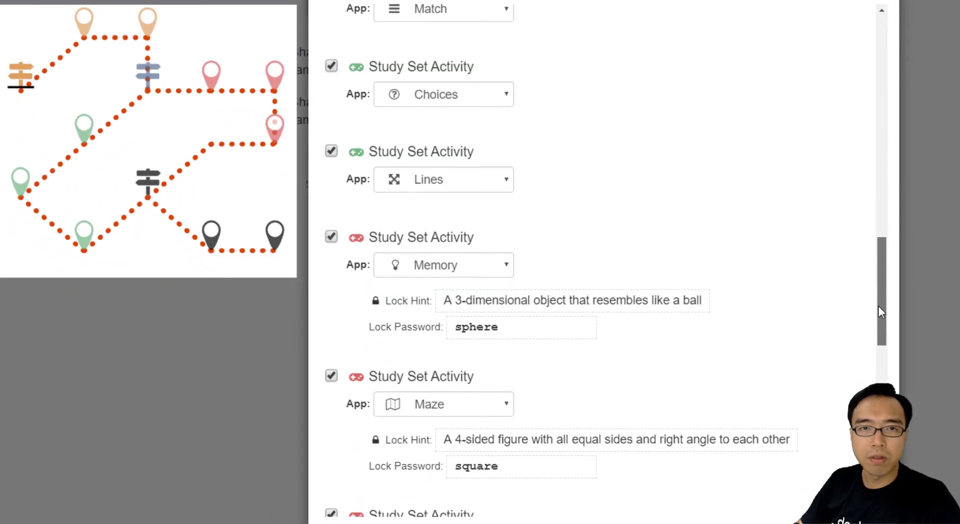
{"action": "left_click_drag", "start_coordinate": [879, 311], "coordinate": [879, 443]}
{"action": "scroll", "coordinate": [438, 89], "scroll_direction": "down", "scroll_amount": 2}
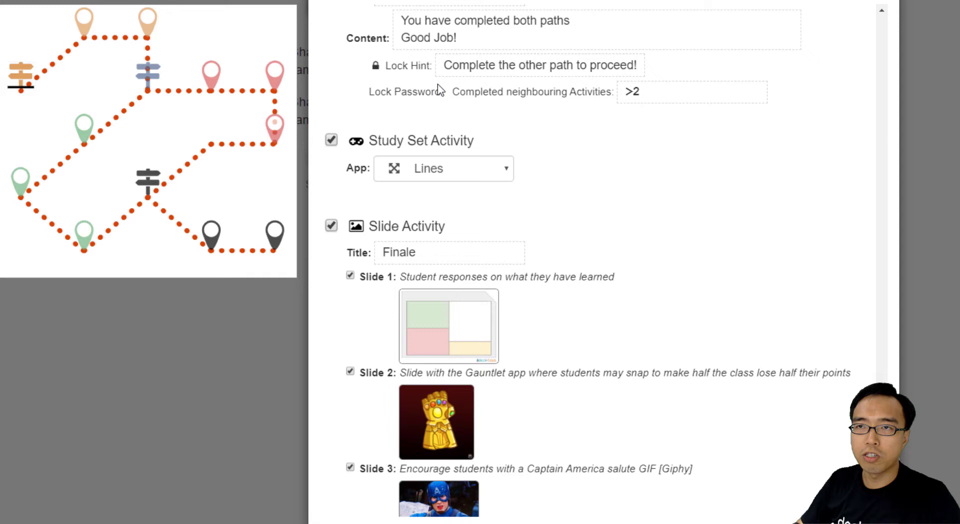
{"action": "scroll", "coordinate": [614, 197], "scroll_direction": "down", "scroll_amount": 2}
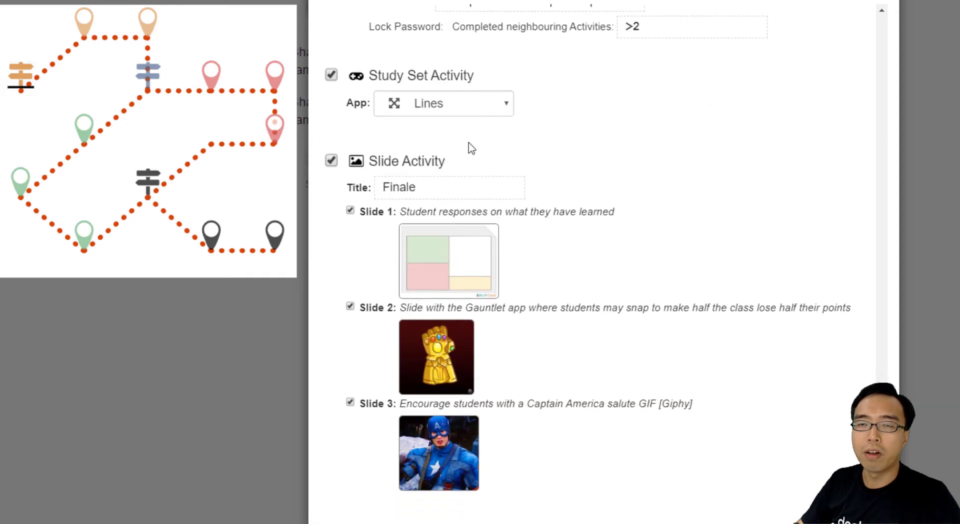
{"action": "scroll", "coordinate": [515, 205], "scroll_direction": "up", "scroll_amount": 2}
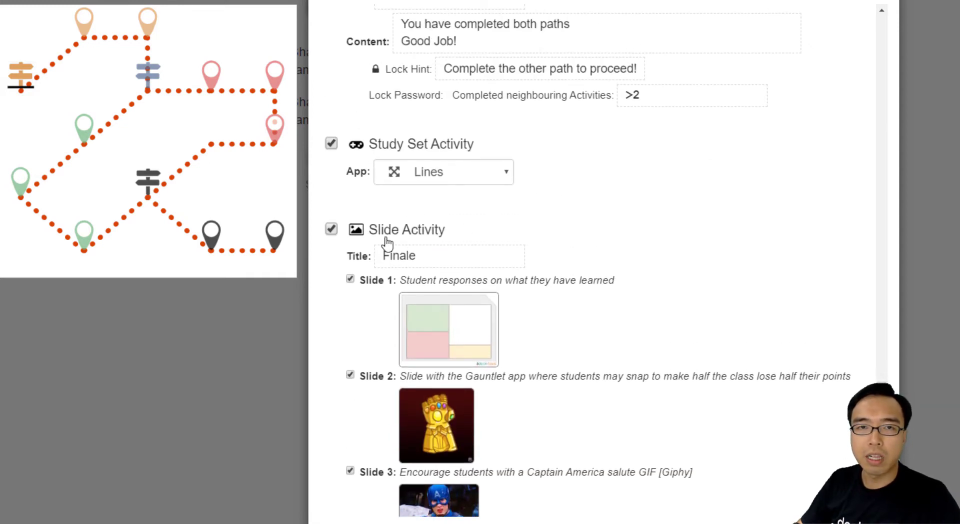
{"action": "scroll", "coordinate": [465, 270], "scroll_direction": "down", "scroll_amount": 2}
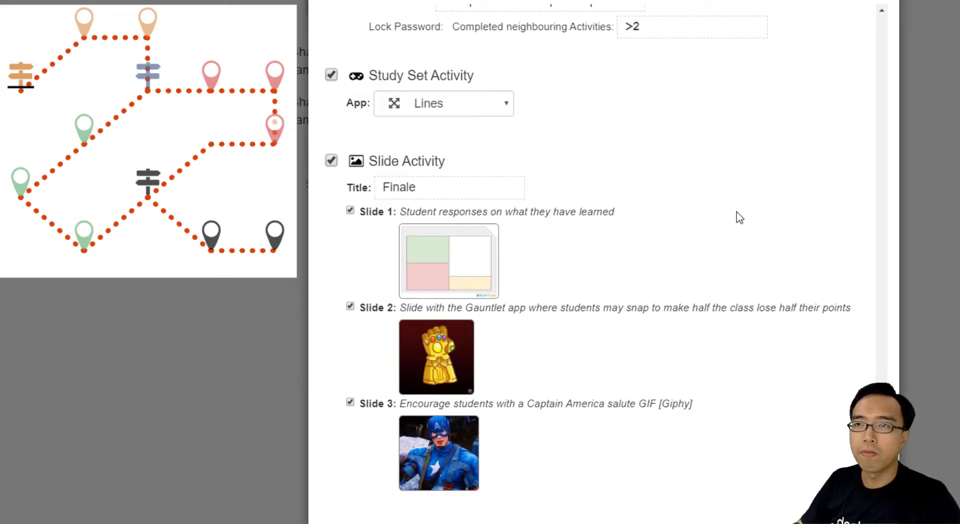
{"action": "scroll", "coordinate": [739, 218], "scroll_direction": "up", "scroll_amount": 5}
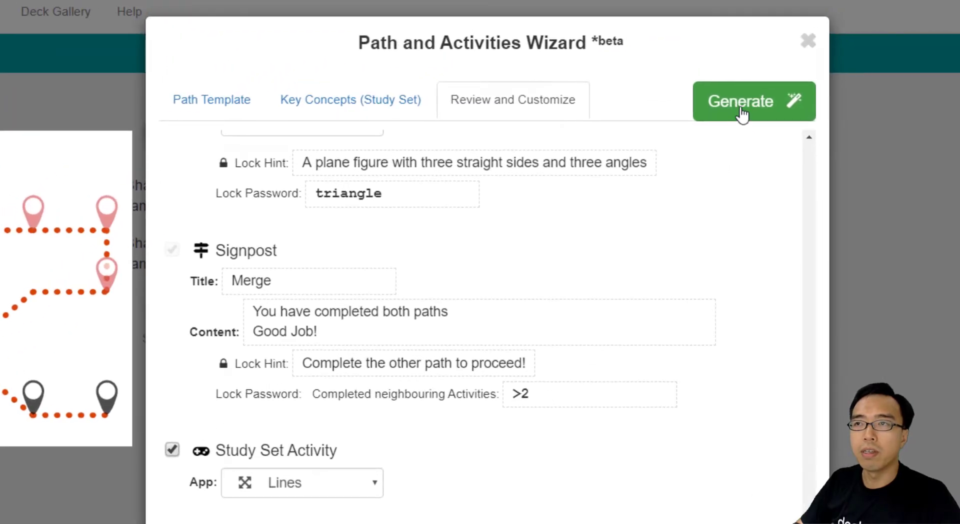
Generate the path and activities, then preview the deck in the test classroom.
{"action": "left_click", "coordinate": [741, 113]}
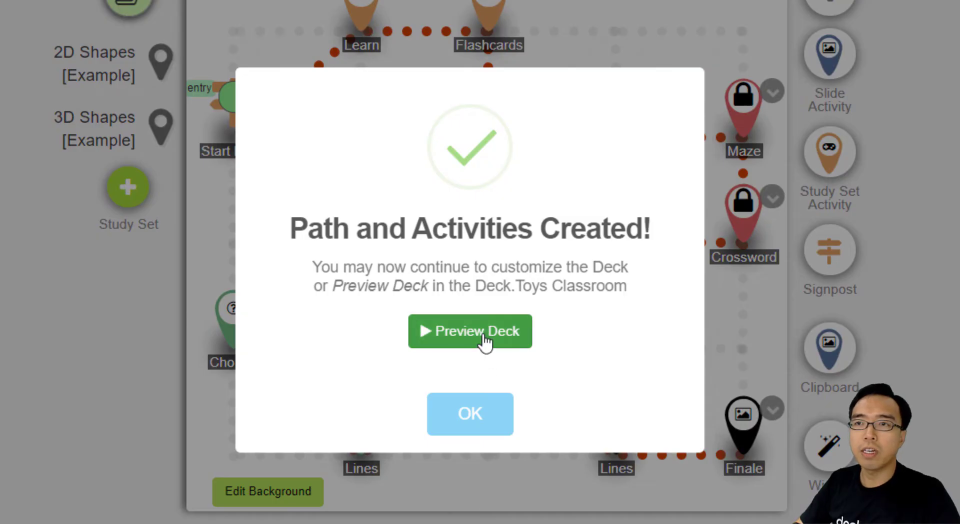
{"action": "left_click", "coordinate": [484, 342]}
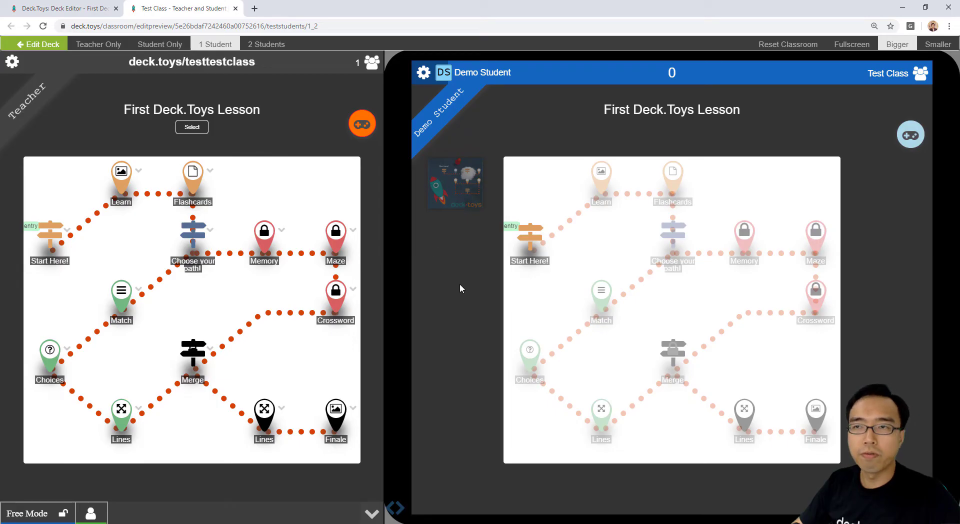
As the demo student, acknowledge Start Here! and open the Learn activity's entry ticket.
{"action": "left_click", "coordinate": [529, 237]}
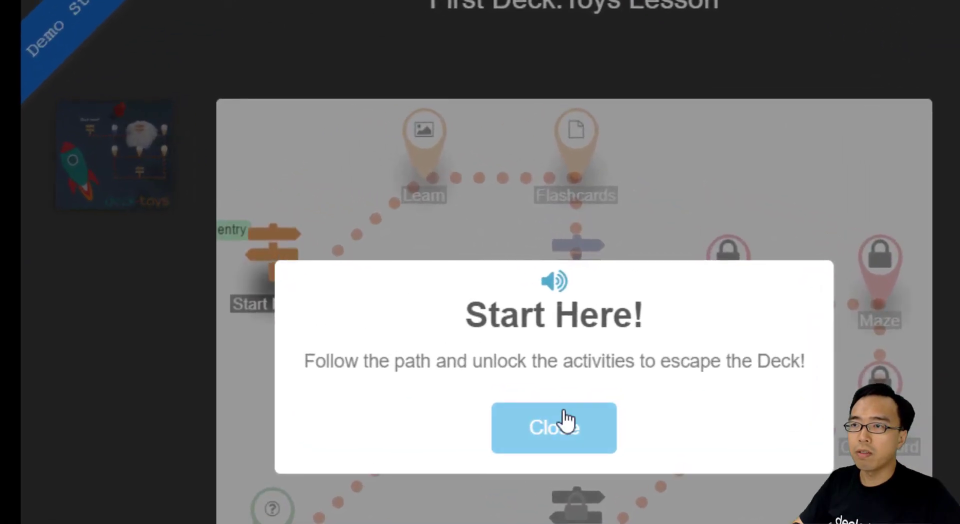
{"action": "left_click", "coordinate": [567, 423]}
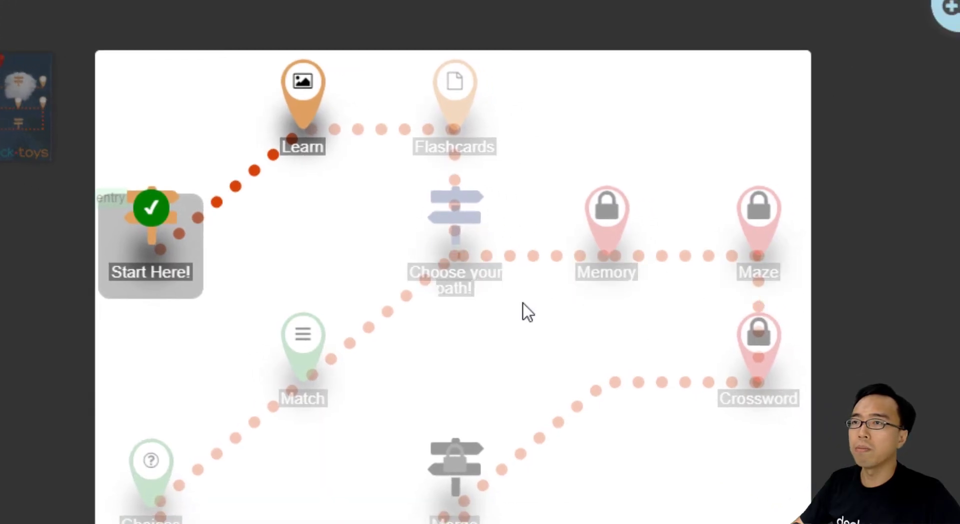
{"action": "left_click", "coordinate": [451, 229]}
{"action": "left_click", "coordinate": [445, 450]}
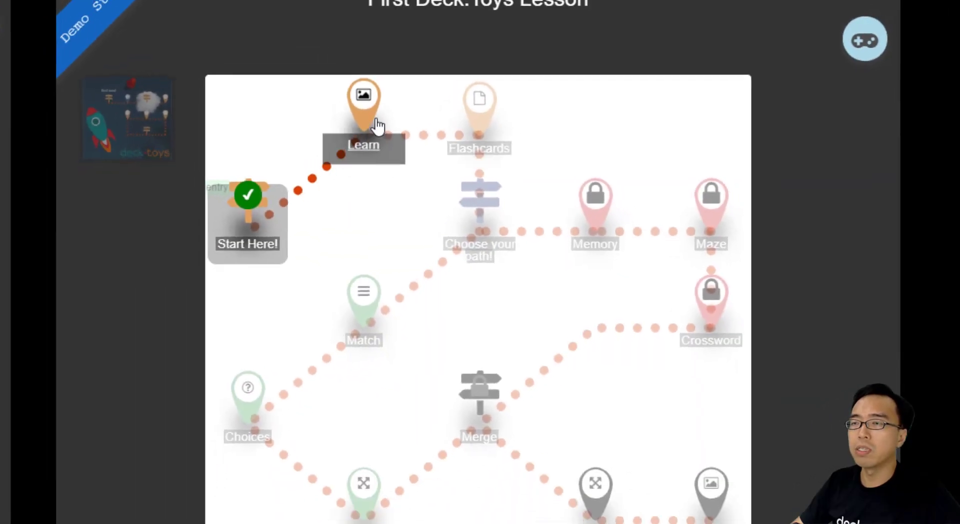
{"action": "left_click", "coordinate": [369, 120]}
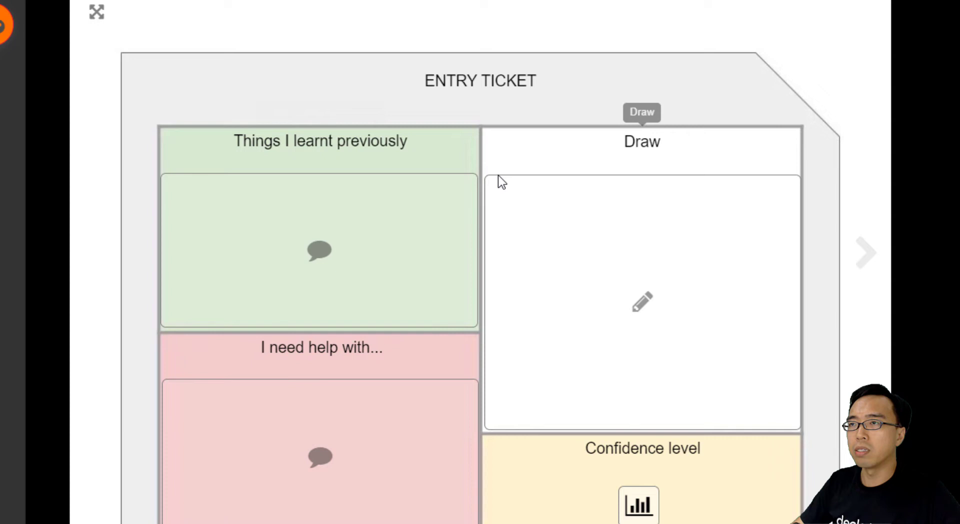
{"action": "left_click", "coordinate": [313, 231]}
{"action": "left_click", "coordinate": [508, 191]}
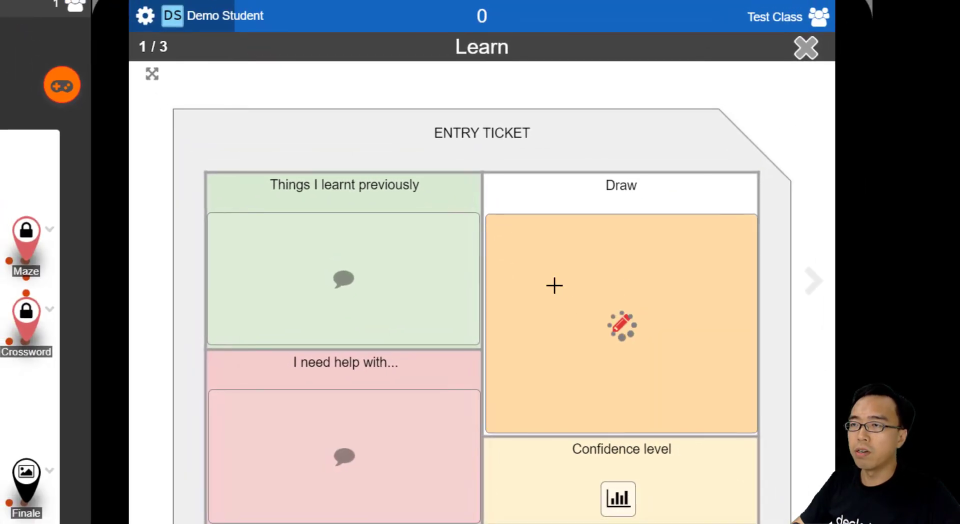
Draw a smiley face with two eyes and a mouth in the Draw tile and submit it.
{"action": "left_click", "coordinate": [554, 286]}
{"action": "left_click_drag", "start_coordinate": [453, 220], "coordinate": [455, 295]}
{"action": "left_click_drag", "start_coordinate": [555, 205], "coordinate": [574, 302]}
{"action": "mouse_move", "coordinate": [414, 338]}
{"action": "left_mouse_down"}
{"action": "mouse_move", "coordinate": [610, 362]}
{"action": "mouse_move", "coordinate": [627, 341]}
{"action": "left_mouse_up"}
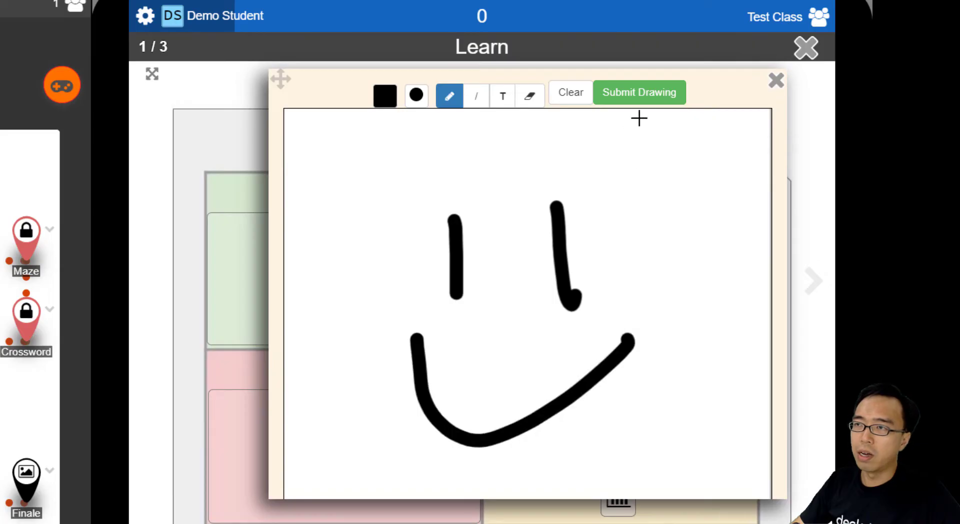
{"action": "left_click", "coordinate": [638, 92]}
{"action": "left_click", "coordinate": [776, 80]}
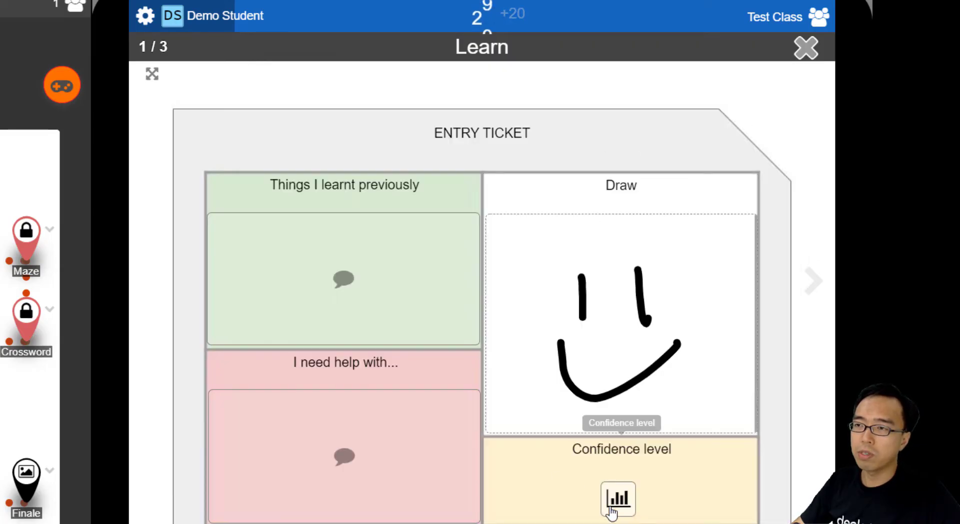
Set the confidence level rating to five stars.
{"action": "left_click", "coordinate": [611, 510]}
{"action": "left_click", "coordinate": [503, 419]}
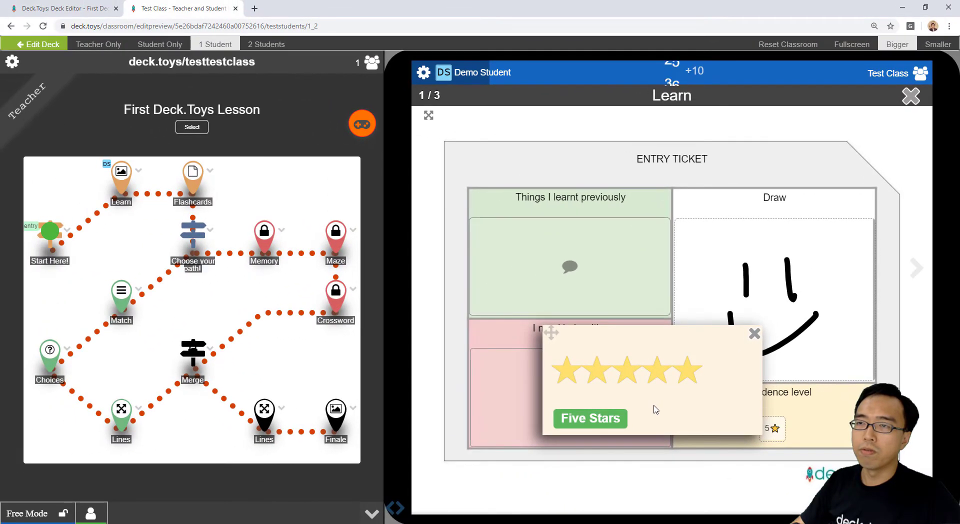
{"action": "left_click", "coordinate": [753, 333]}
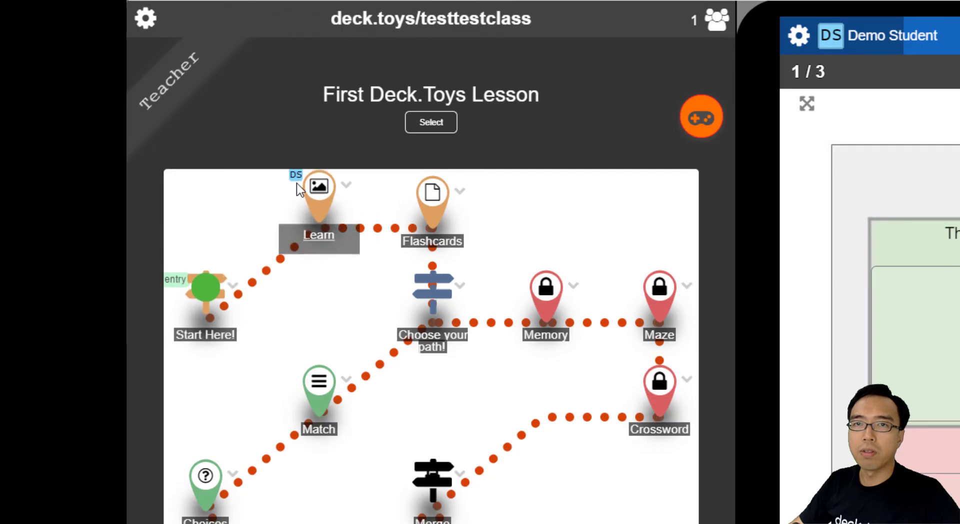
Switch to Teacher Sync and advance both views through Learn slides 2/3 and 3/3.
{"action": "left_click", "coordinate": [326, 208]}
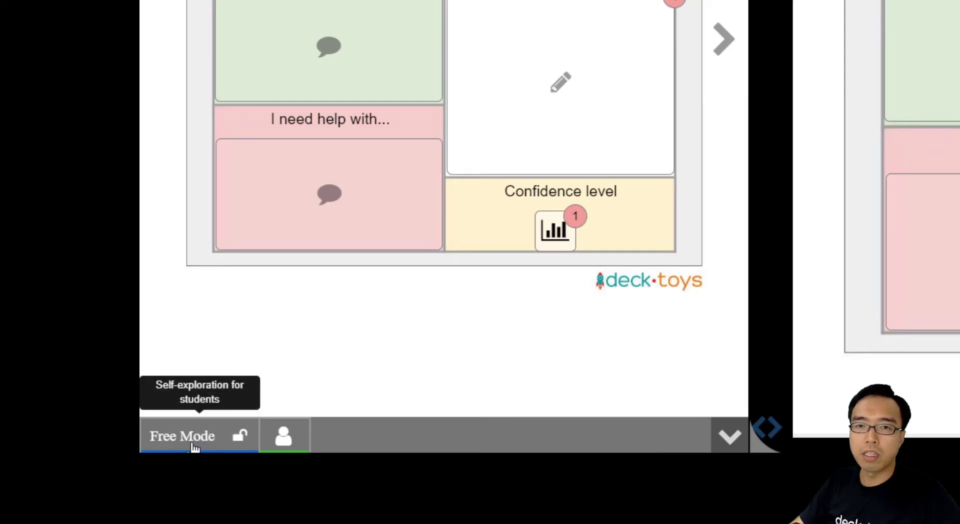
{"action": "left_click", "coordinate": [192, 445]}
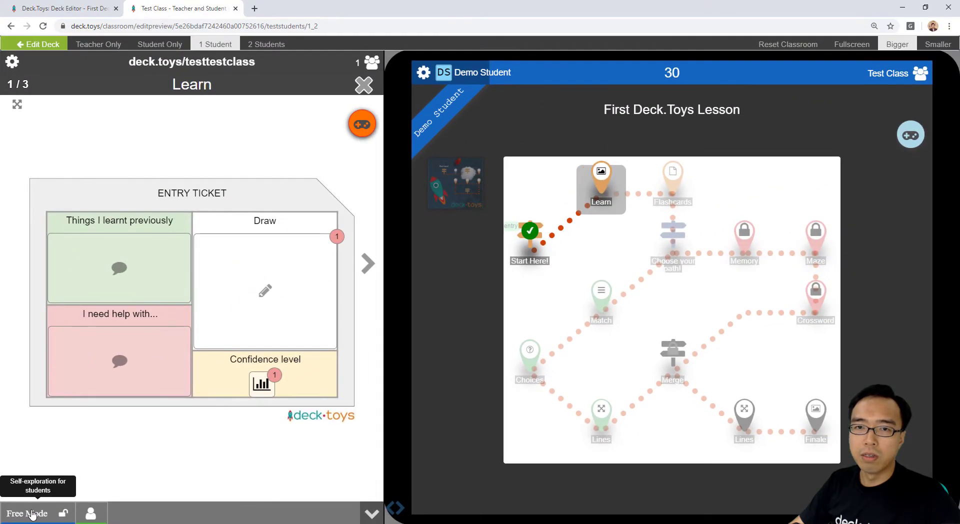
{"action": "left_click", "coordinate": [32, 515]}
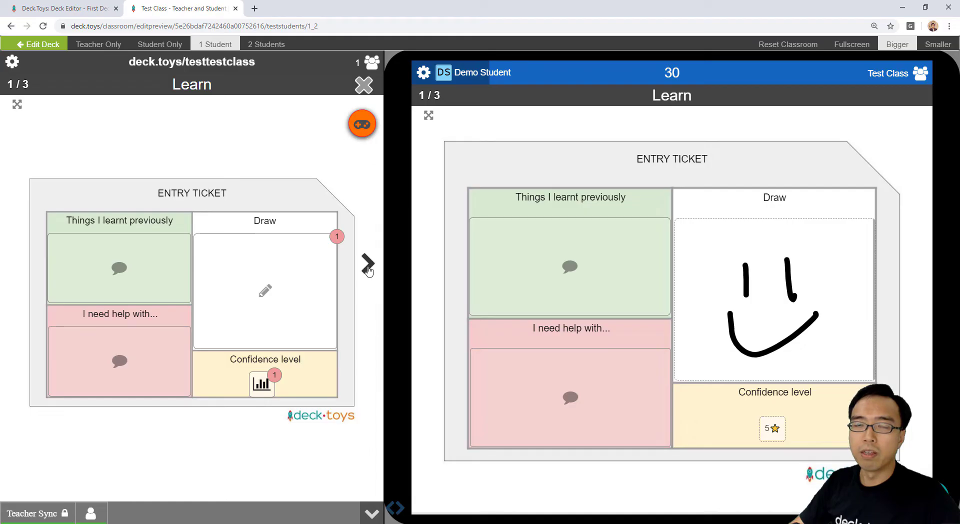
{"action": "left_click", "coordinate": [367, 264]}
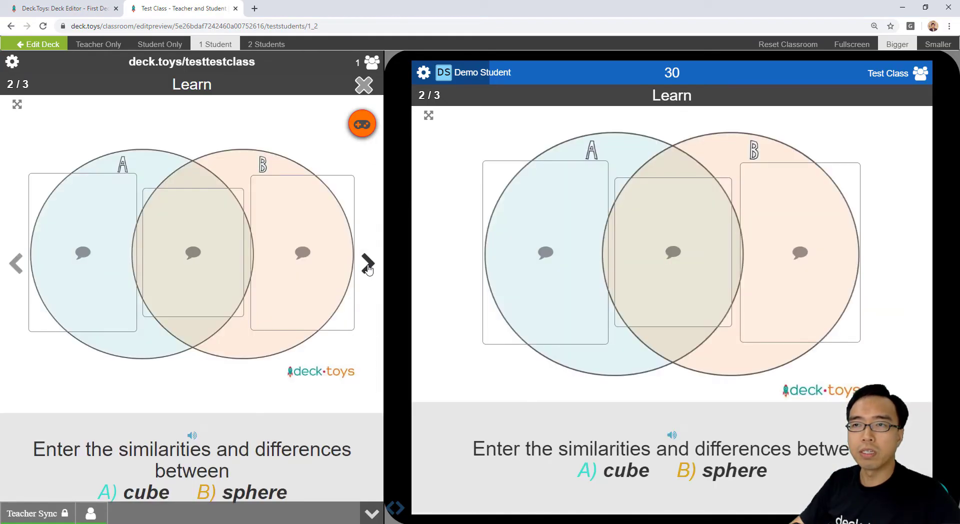
{"action": "left_click", "coordinate": [368, 268]}
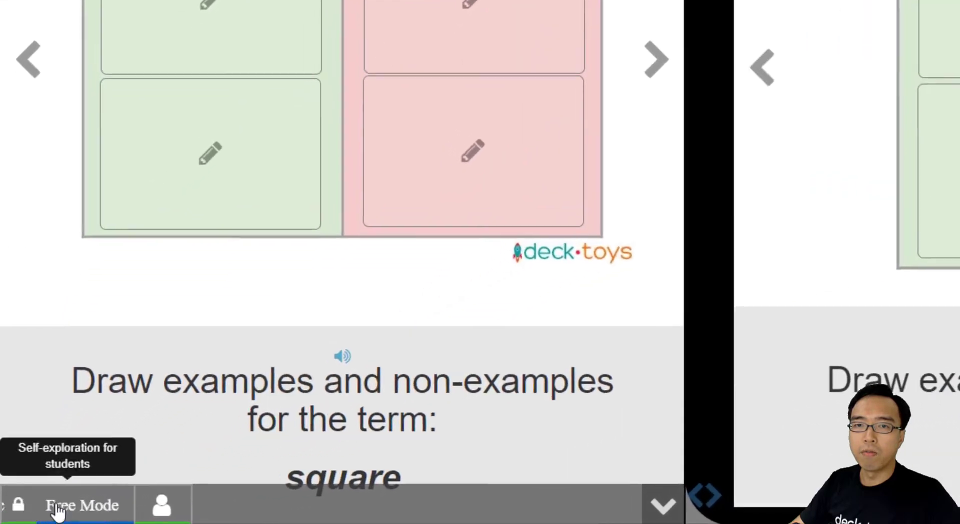
Return the class to Free Mode and close the Learn activity for the demo student.
{"action": "left_click", "coordinate": [57, 511]}
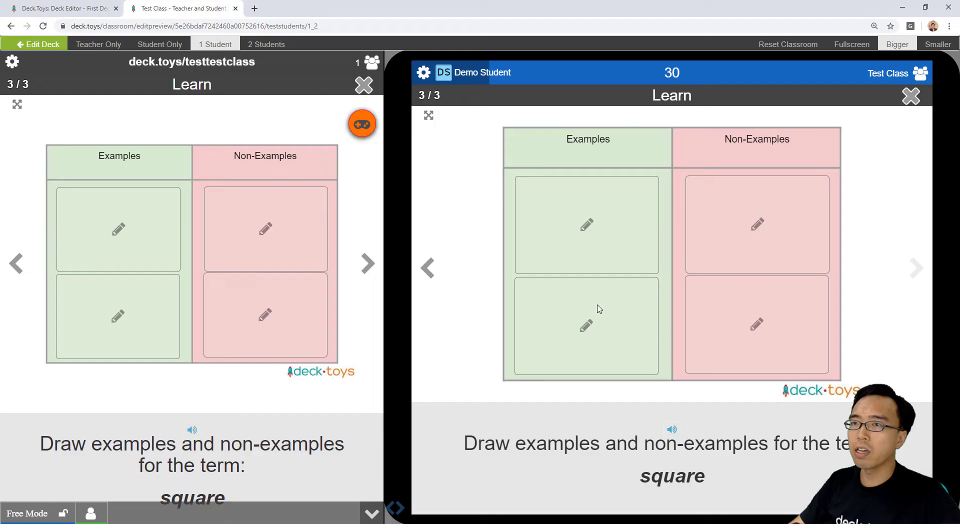
{"action": "left_click", "coordinate": [432, 279]}
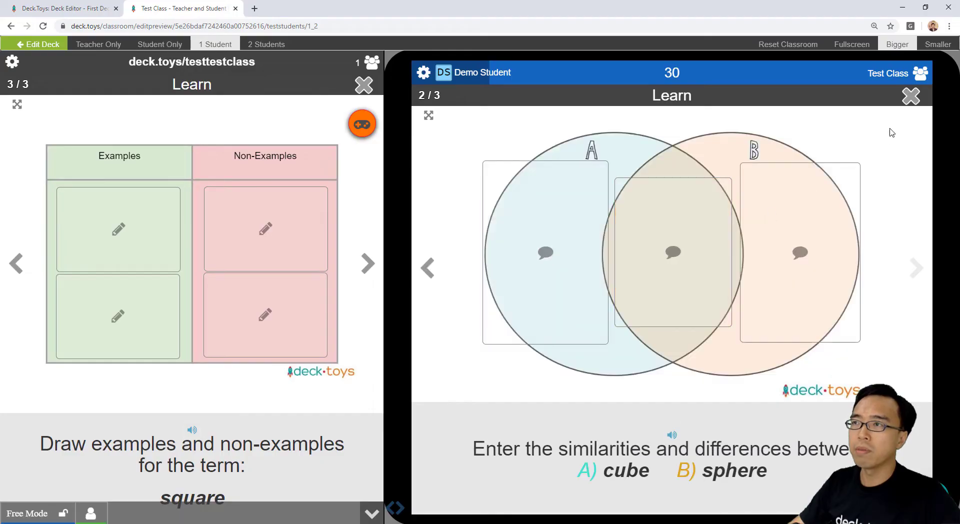
{"action": "left_click", "coordinate": [911, 96]}
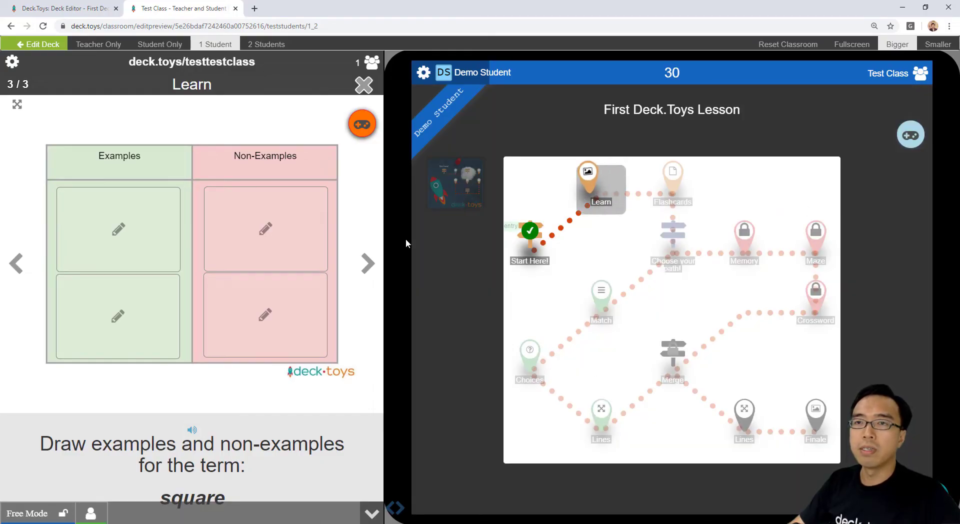
Close the teacher's Learn slide and dismiss the 'Path and Activities Created!' dialog to reach the dashboard.
{"action": "left_click", "coordinate": [365, 93]}
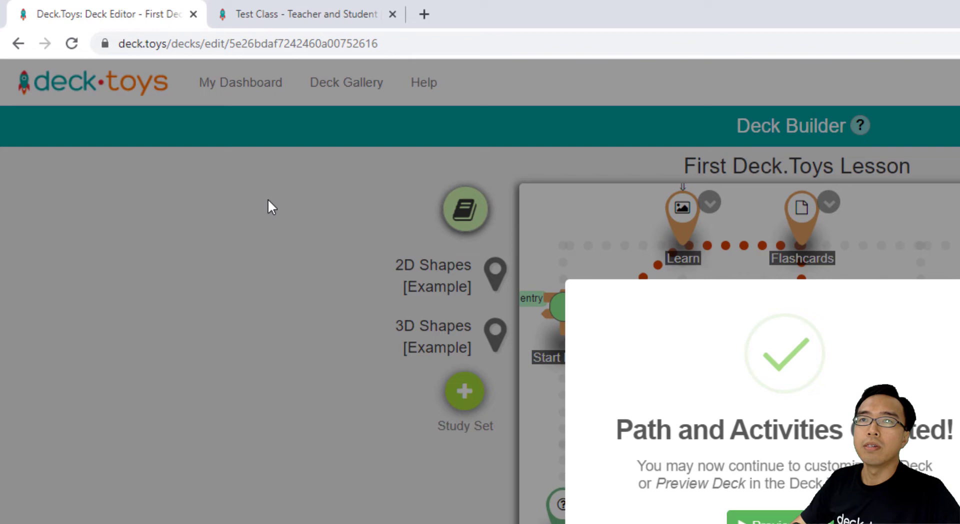
{"action": "left_click", "coordinate": [270, 207]}
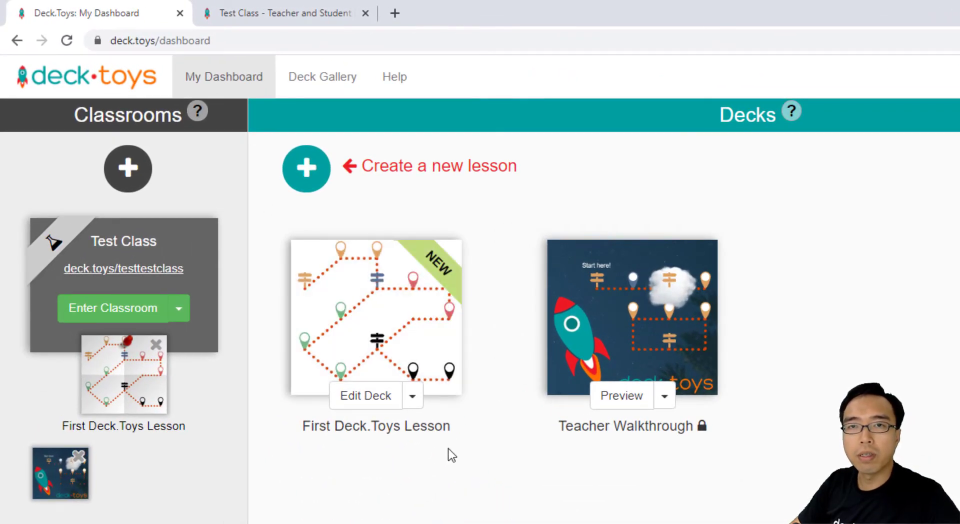
Add a new math classroom by name and check its student access address before closing the confirmation.
{"action": "left_click", "coordinate": [129, 173]}
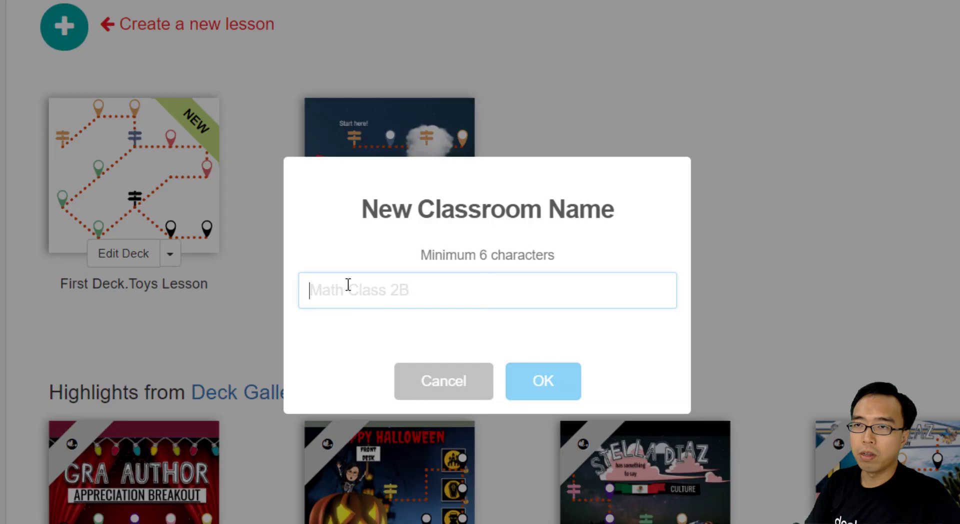
{"action": "type", "text": "Boon Jin Math Class"}
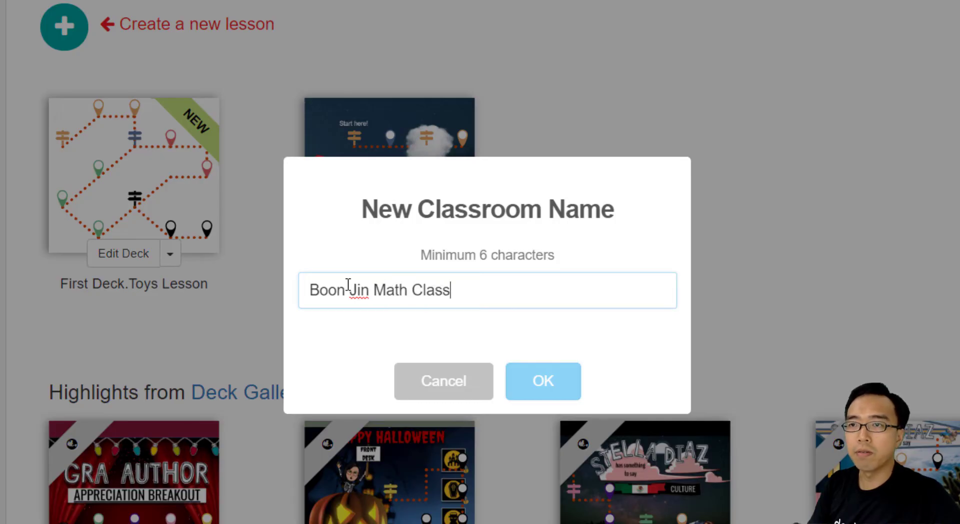
{"action": "key", "text": "Return"}
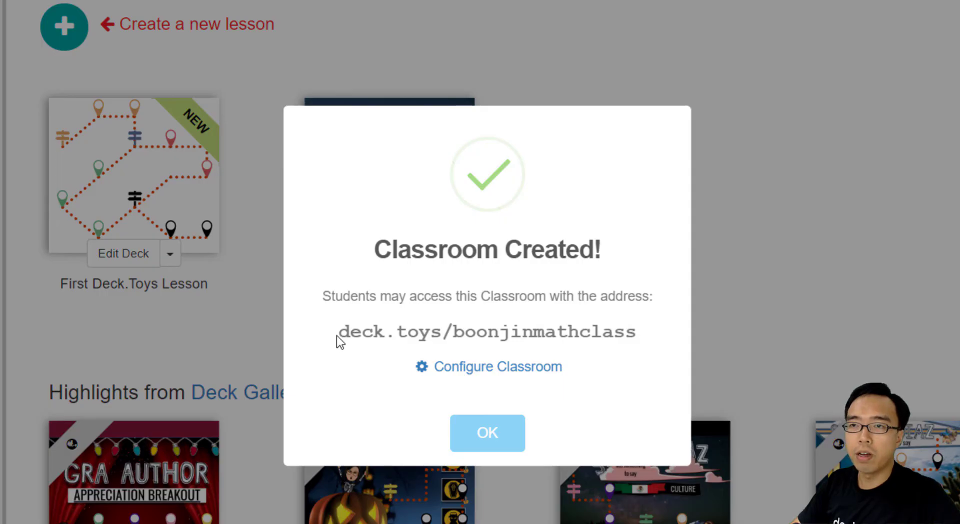
{"action": "left_click_drag", "start_coordinate": [337, 335], "coordinate": [628, 335]}
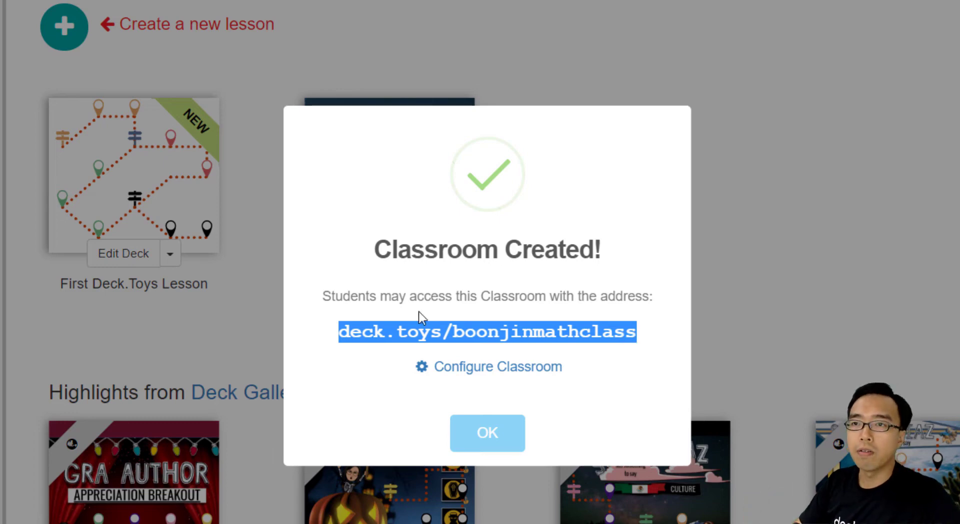
{"action": "left_click", "coordinate": [588, 358]}
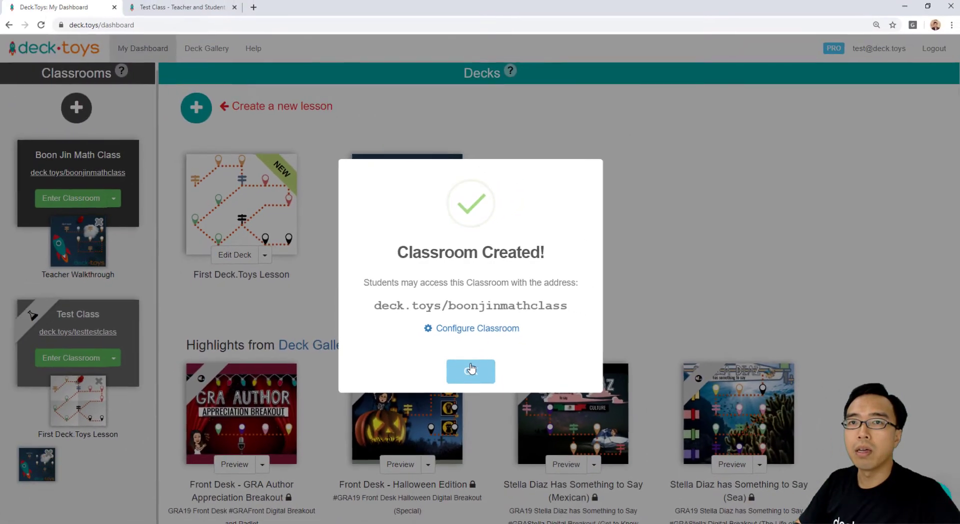
{"action": "left_click", "coordinate": [487, 432]}
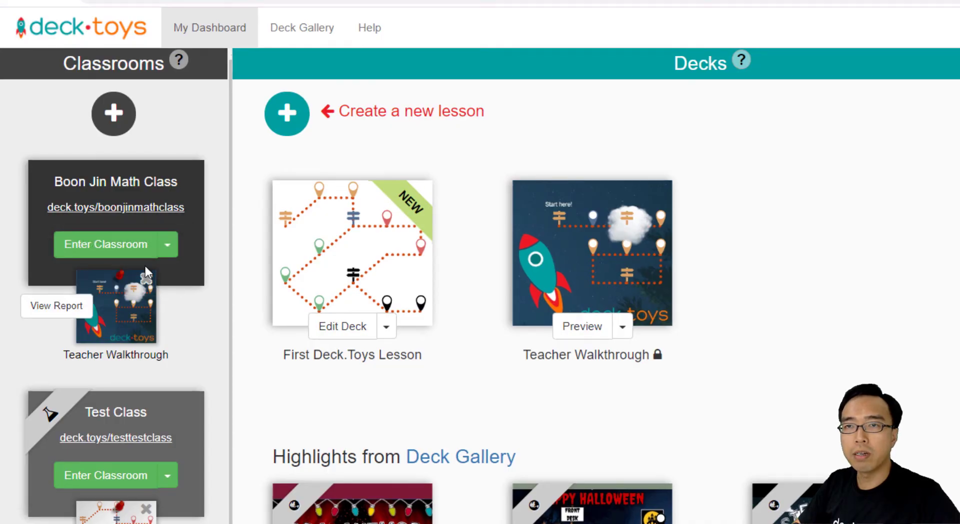
Assign First Deck.Toys Lesson to the new math classroom through Edit Deck's Assign to Classroom option.
{"action": "left_click", "coordinate": [387, 327]}
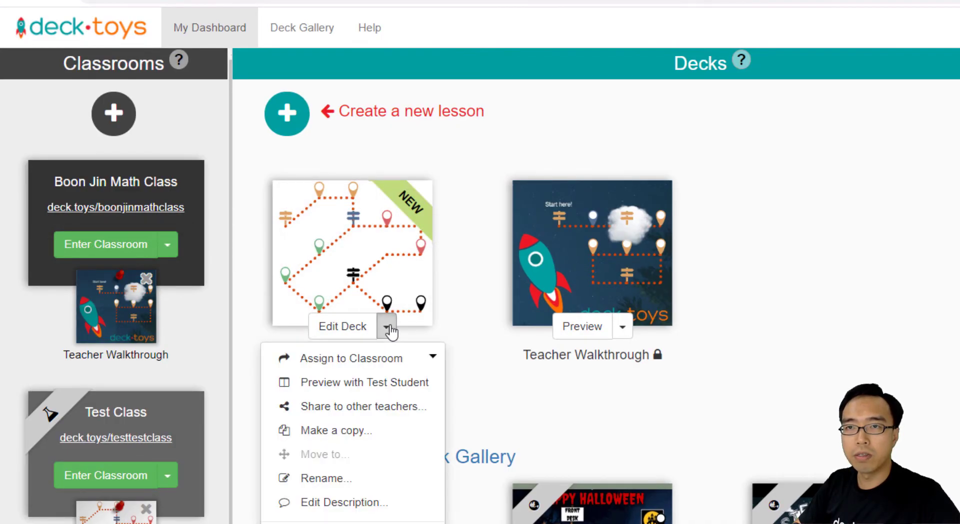
{"action": "left_click", "coordinate": [412, 360]}
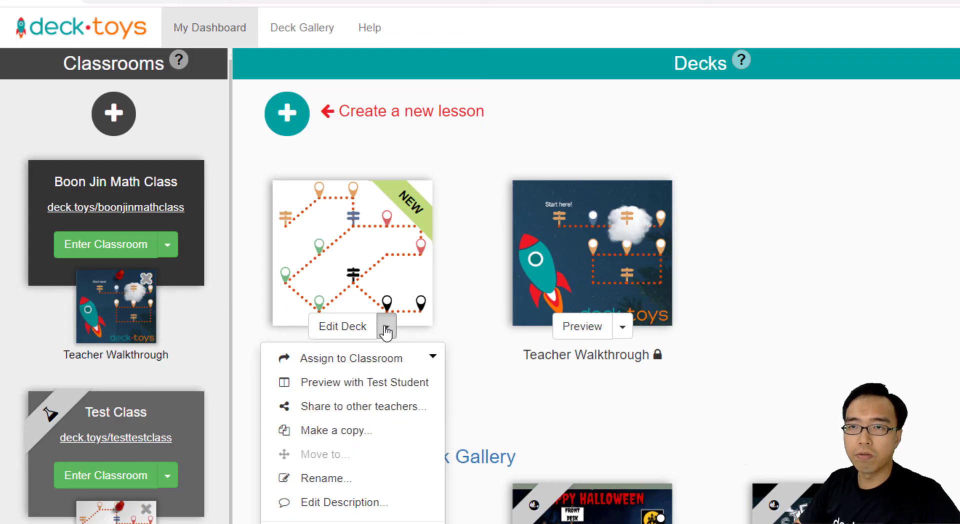
{"action": "left_click", "coordinate": [386, 329]}
{"action": "left_click", "coordinate": [386, 327]}
{"action": "left_click", "coordinate": [383, 364]}
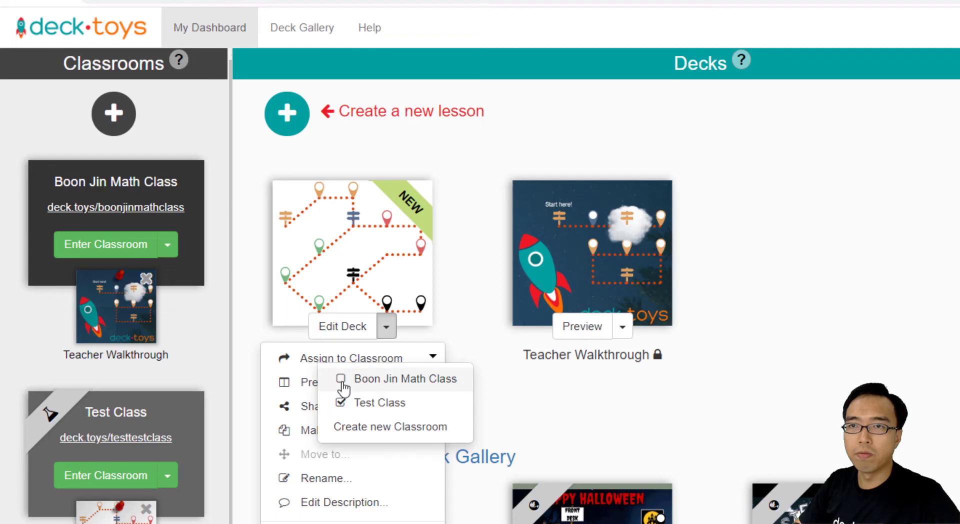
{"action": "left_click", "coordinate": [342, 381]}
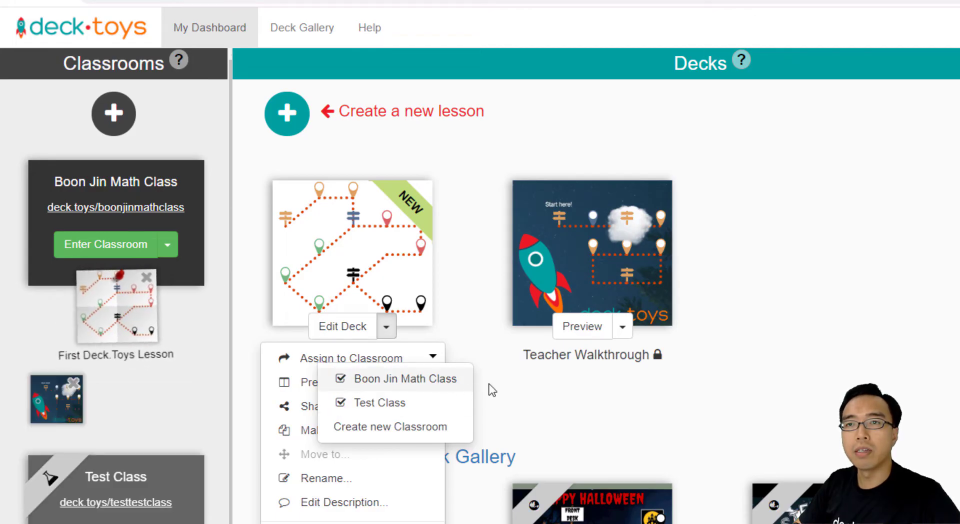
{"action": "left_click", "coordinate": [489, 388]}
{"action": "mouse_move", "coordinate": [143, 308]}
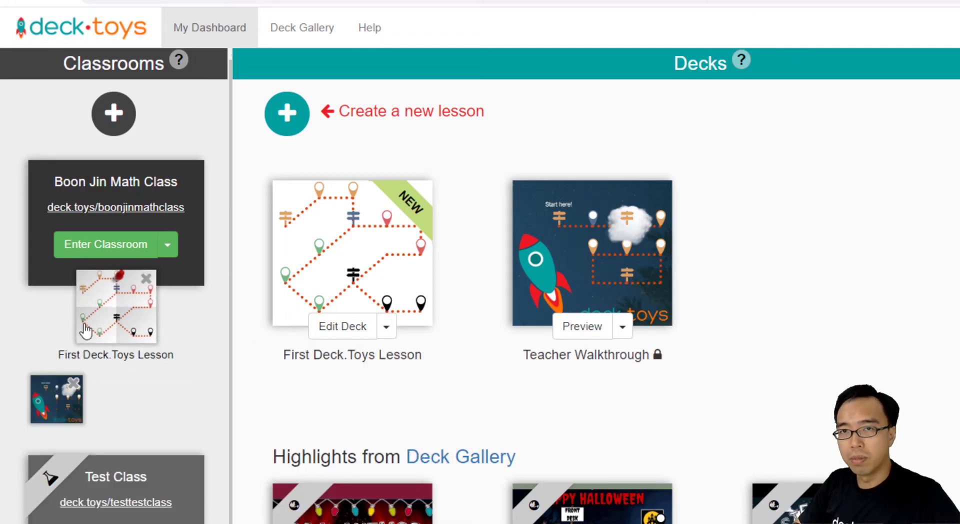
{"action": "mouse_move", "coordinate": [64, 415]}
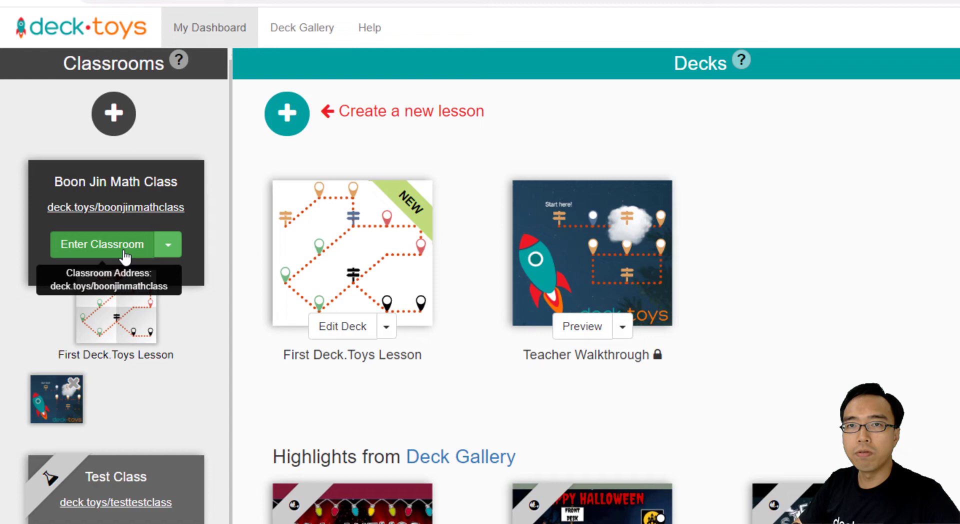
Enter the new math classroom's teacher view, check the student join address, and show the students list.
{"action": "left_click", "coordinate": [125, 256]}
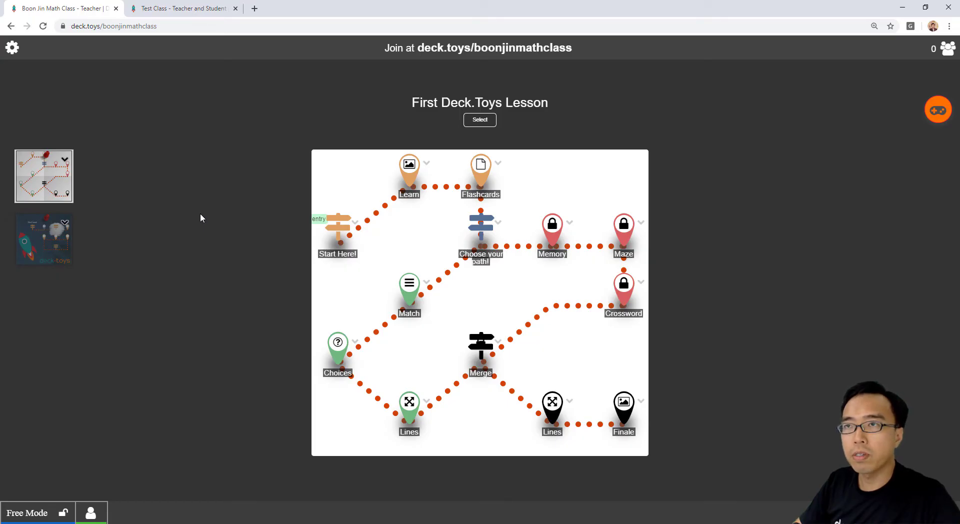
{"action": "left_click", "coordinate": [475, 48]}
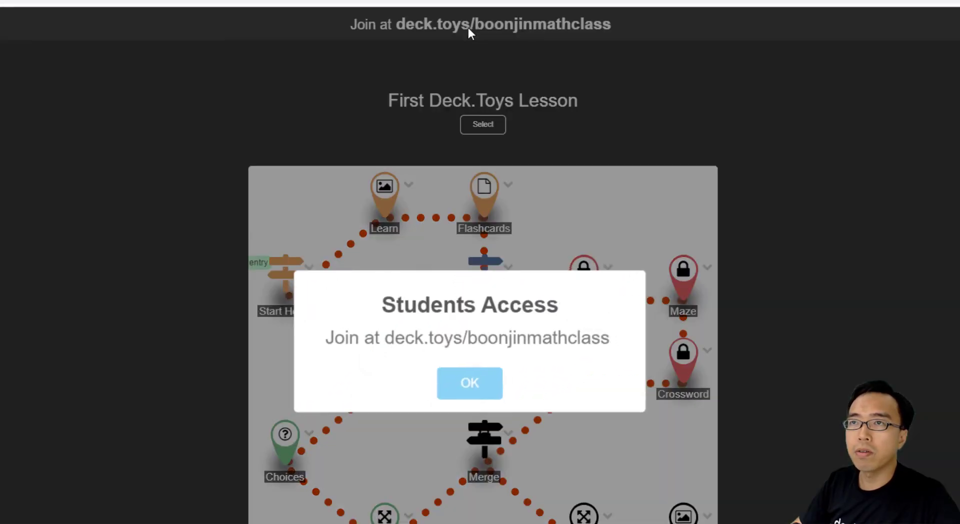
{"action": "left_click_drag", "start_coordinate": [385, 340], "coordinate": [529, 346]}
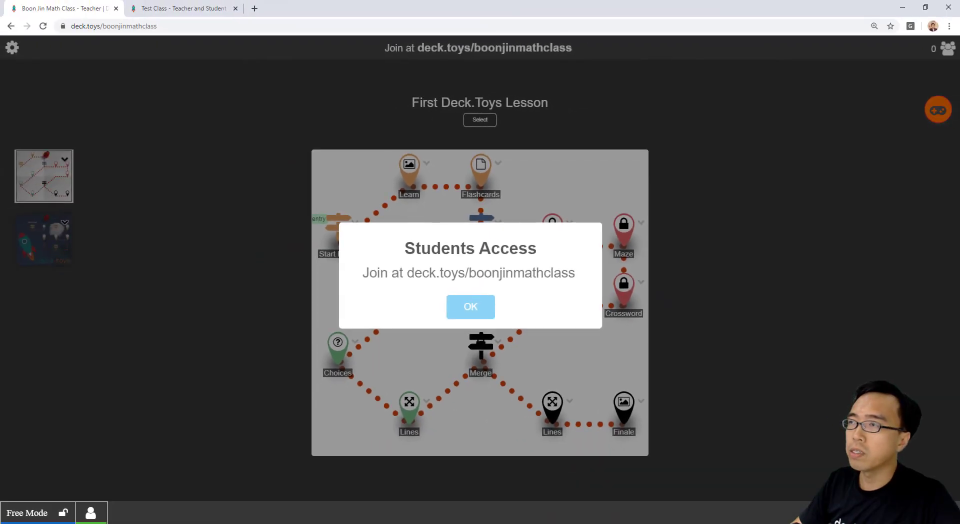
{"action": "key", "text": "Return"}
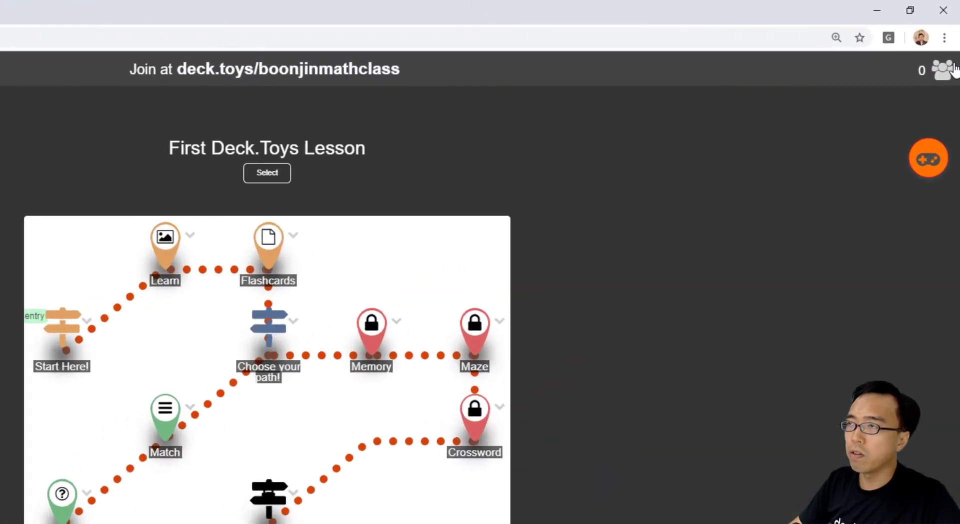
{"action": "left_click", "coordinate": [949, 70]}
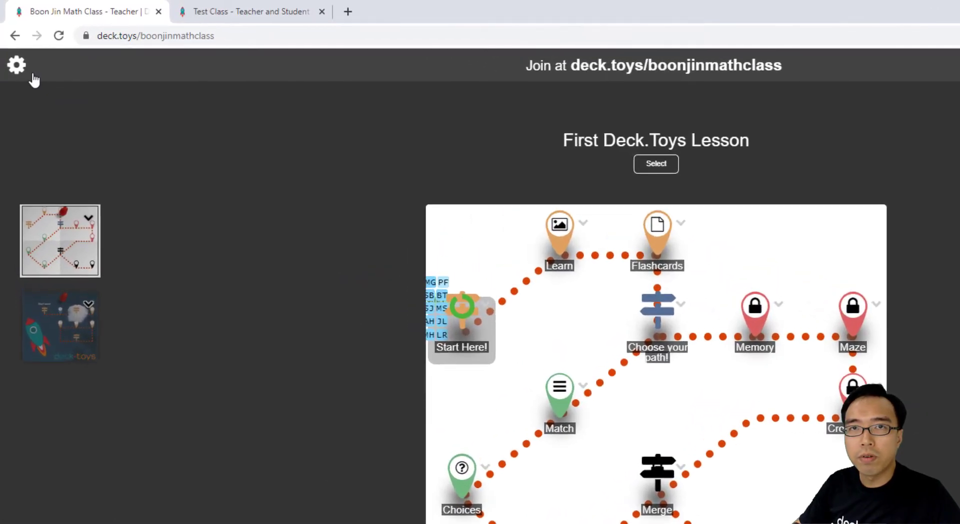
Bring up and widen the demo student's view, then switch the classroom to Teacher Sync.
{"action": "left_click", "coordinate": [18, 66]}
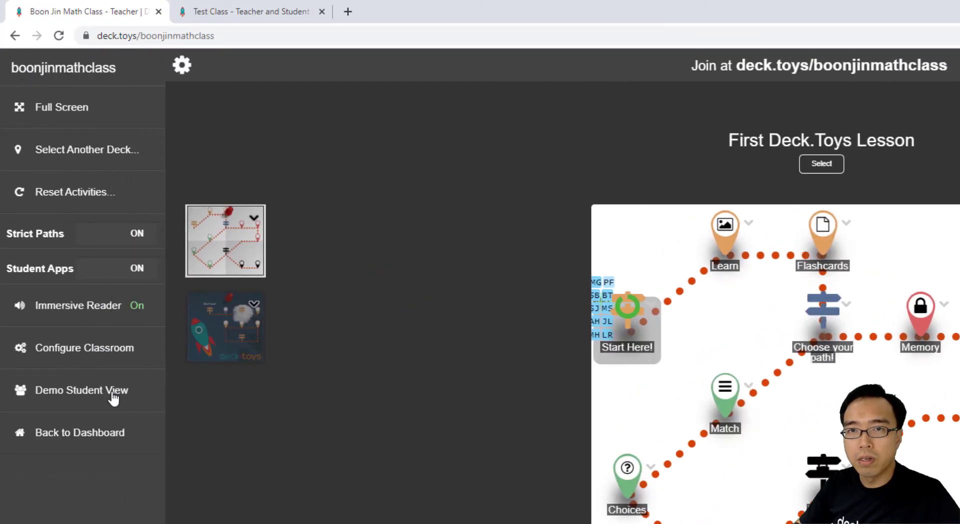
{"action": "left_click", "coordinate": [114, 397]}
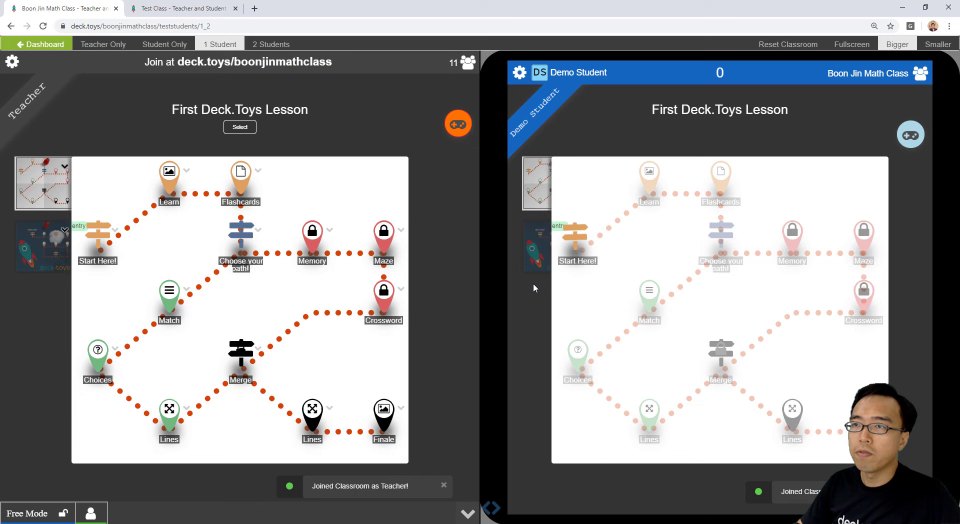
{"action": "left_click", "coordinate": [487, 509]}
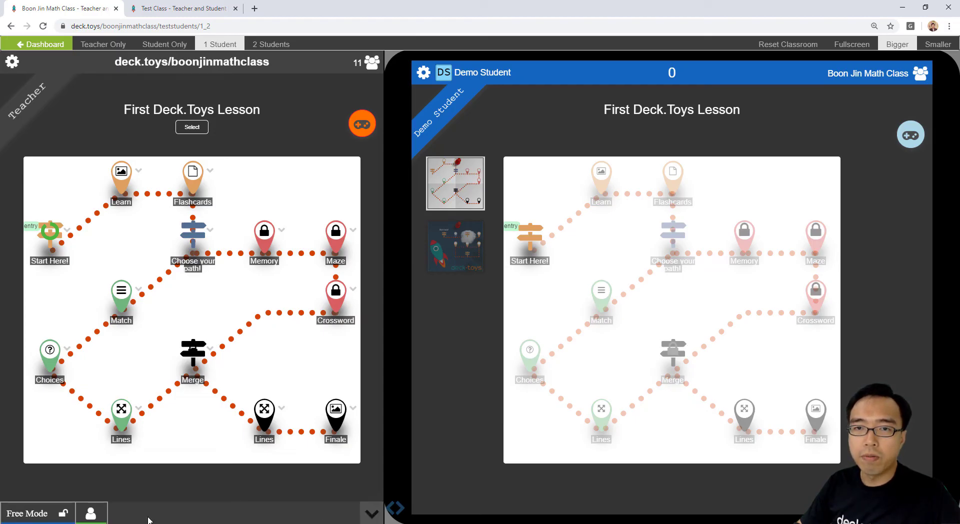
{"action": "left_click", "coordinate": [26, 515]}
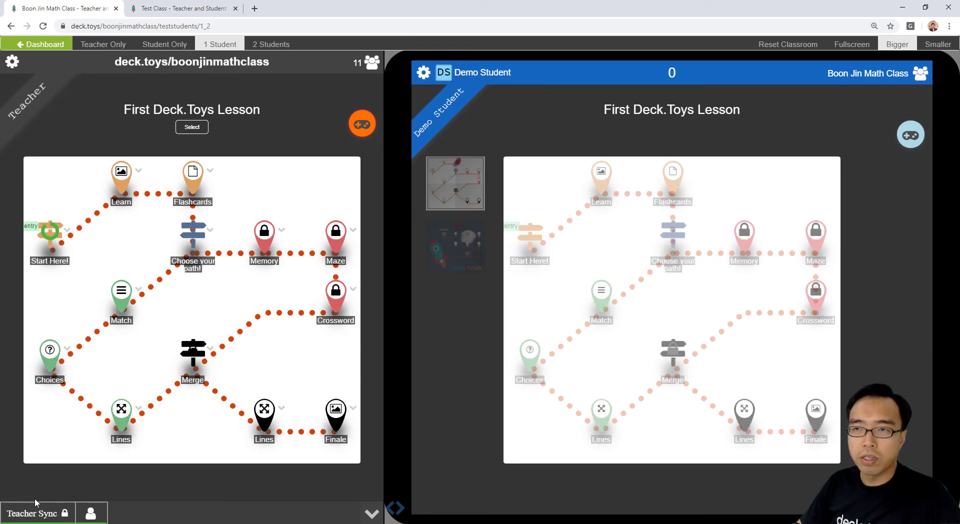
Complete Start Here! together and open the Learn activity for everyone.
{"action": "left_click", "coordinate": [50, 234]}
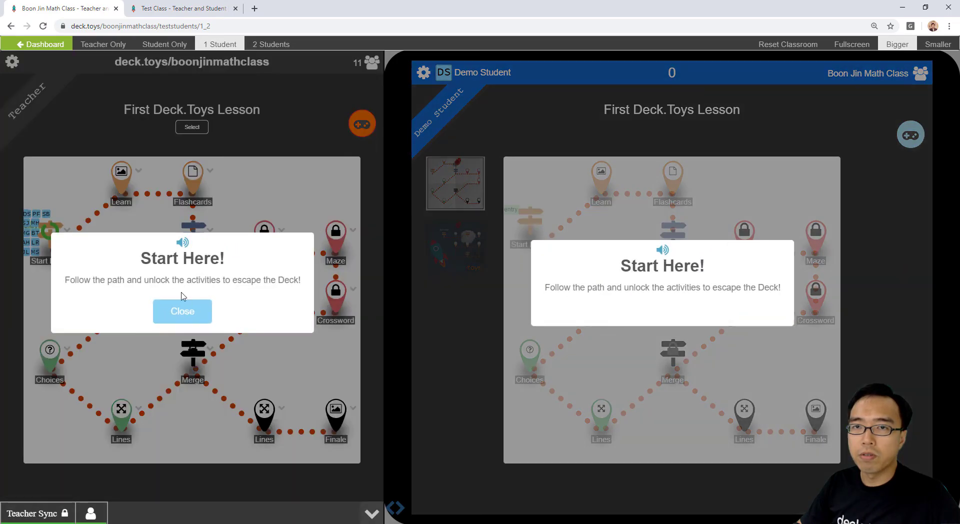
{"action": "left_click", "coordinate": [183, 312]}
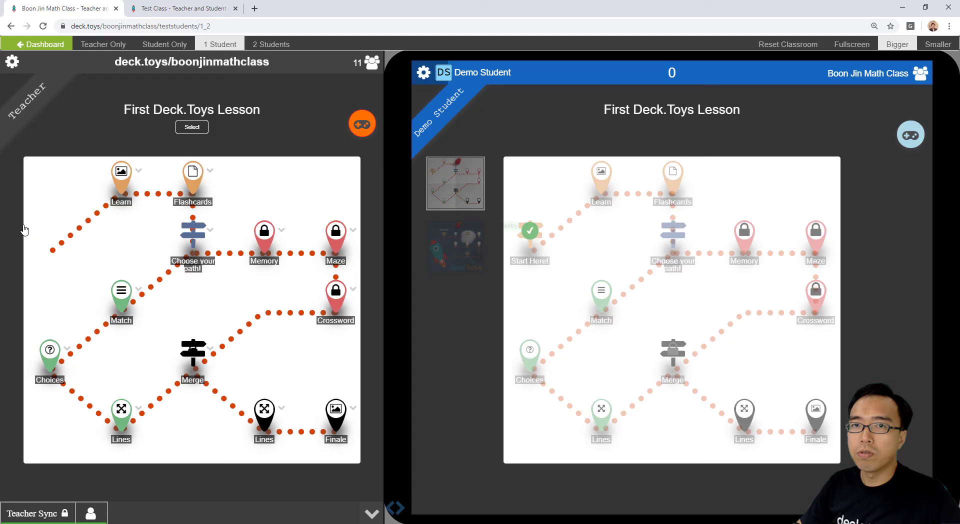
{"action": "left_click", "coordinate": [121, 175]}
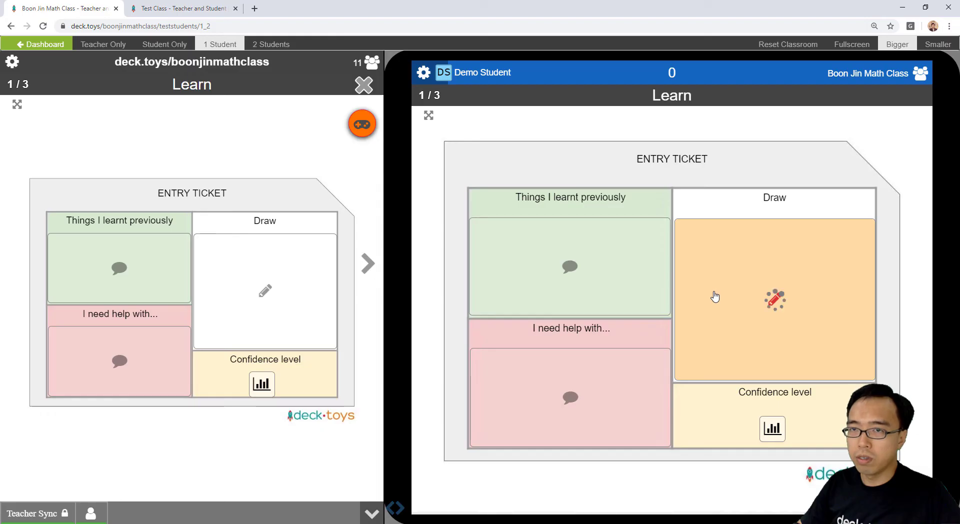
As the demo student, draw a heart in the Draw box and submit it.
{"action": "left_click", "coordinate": [714, 297]}
{"action": "left_click_drag", "start_coordinate": [695, 241], "coordinate": [776, 286]}
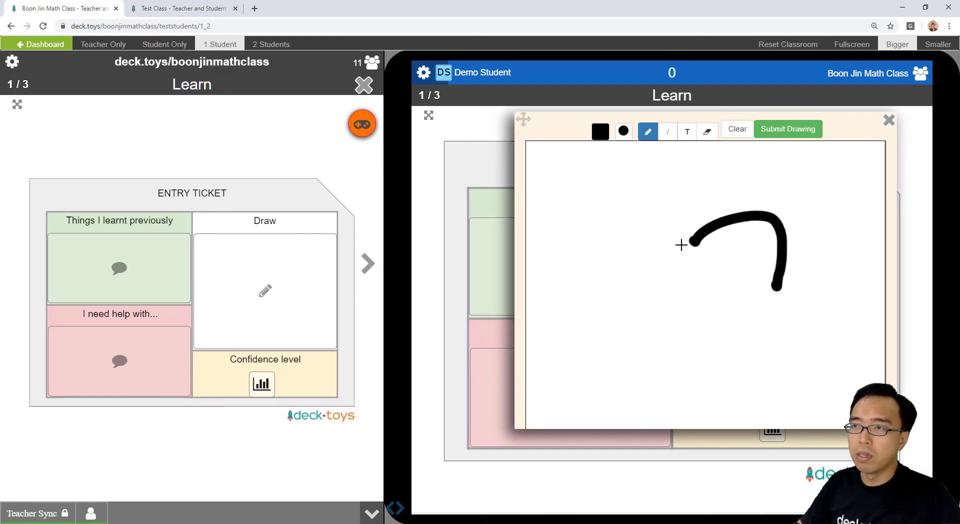
{"action": "mouse_move", "coordinate": [680, 245]}
{"action": "left_mouse_down"}
{"action": "mouse_move", "coordinate": [636, 302]}
{"action": "mouse_move", "coordinate": [697, 348]}
{"action": "left_mouse_up"}
{"action": "left_click_drag", "start_coordinate": [776, 286], "coordinate": [700, 346]}
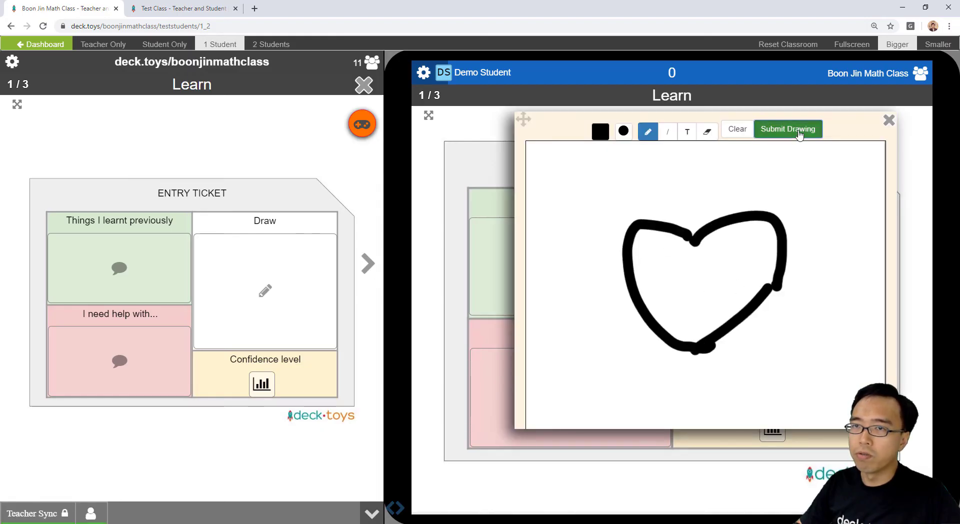
{"action": "left_click", "coordinate": [799, 134]}
Open the teacher Draw box and browse the class's drawings in the Classroom Report.
{"action": "left_click", "coordinate": [334, 238]}
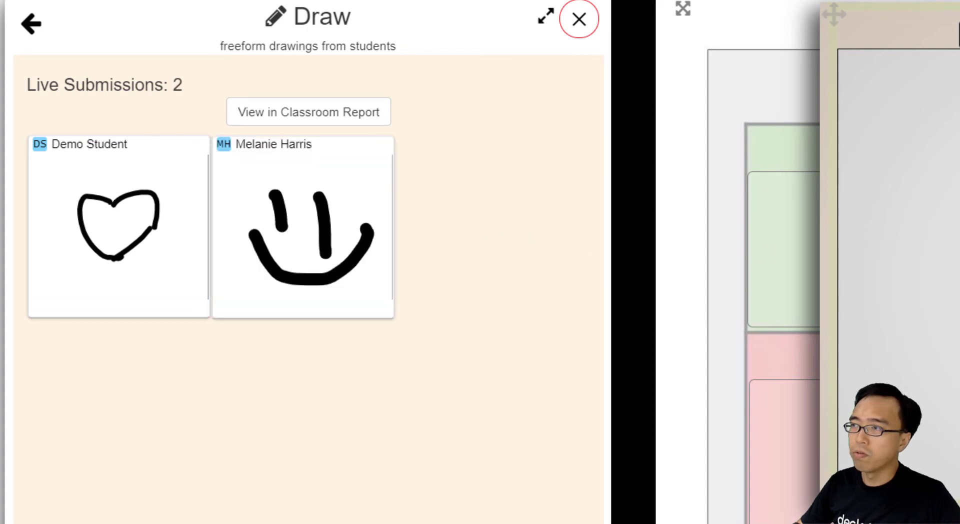
{"action": "left_click", "coordinate": [356, 130]}
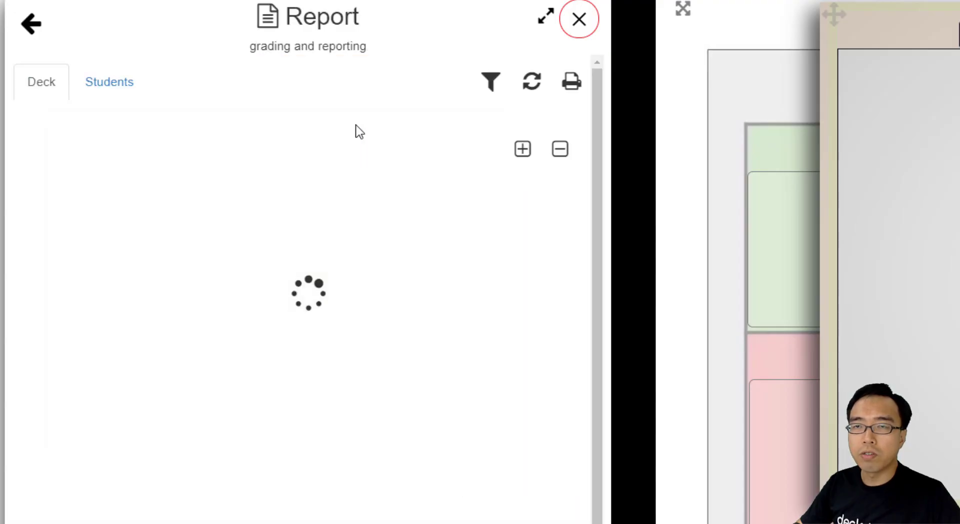
{"action": "scroll", "coordinate": [493, 300], "scroll_direction": "down", "scroll_amount": 5}
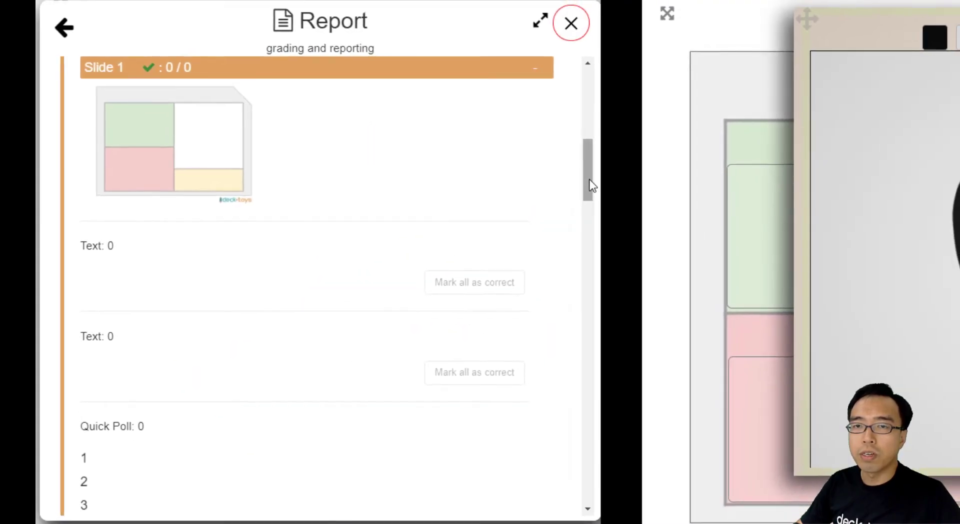
{"action": "scroll", "coordinate": [587, 247], "scroll_direction": "down", "scroll_amount": 12}
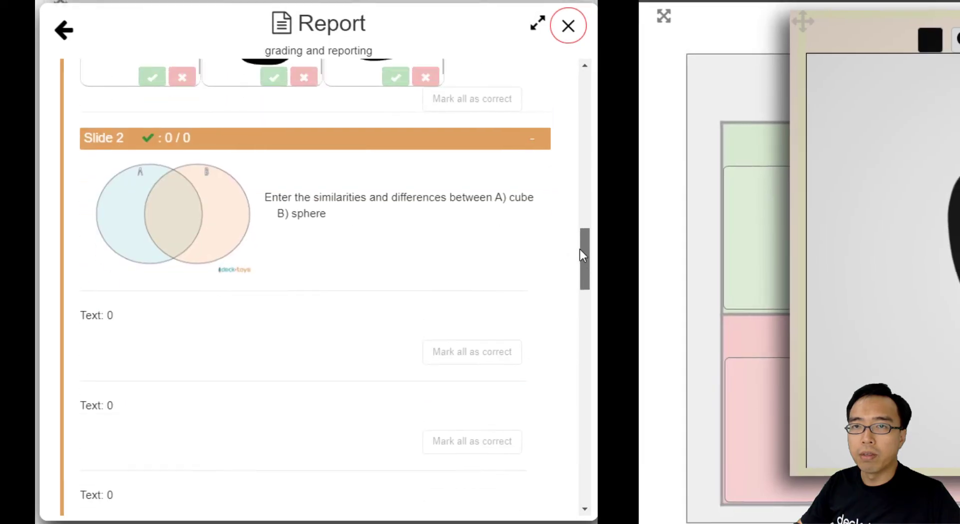
{"action": "scroll", "coordinate": [580, 249], "scroll_direction": "up", "scroll_amount": 5}
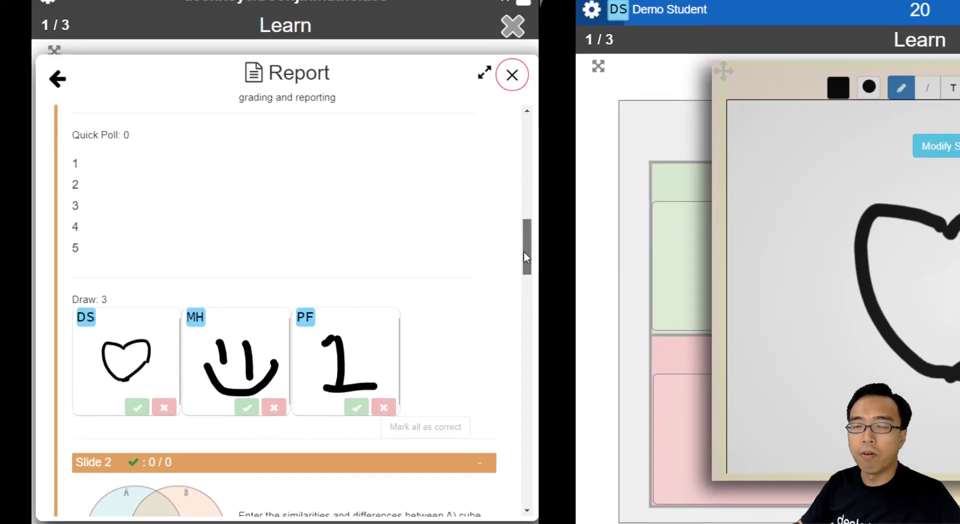
{"action": "scroll", "coordinate": [579, 249], "scroll_direction": "down", "scroll_amount": 2}
{"action": "scroll", "coordinate": [579, 249], "scroll_direction": "up", "scroll_amount": 3}
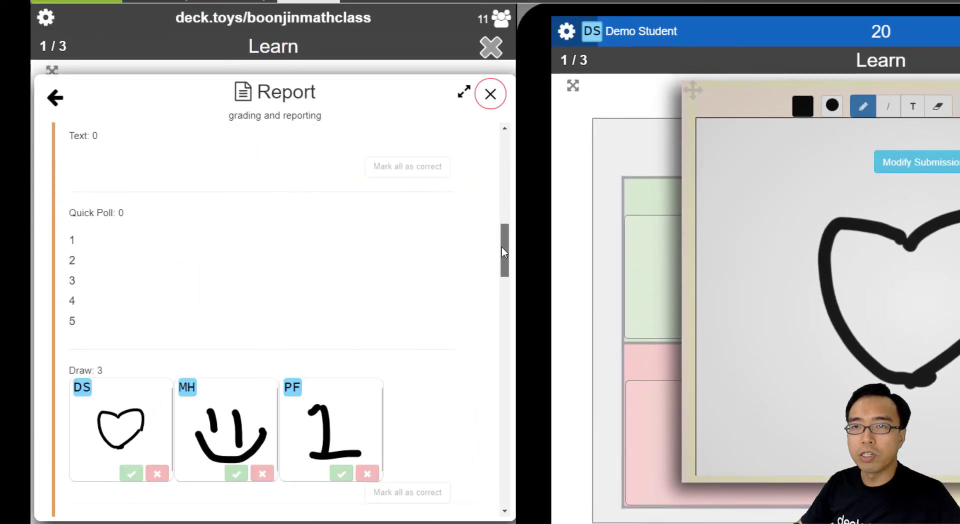
{"action": "mouse_move", "coordinate": [501, 247]}
{"action": "left_mouse_down"}
{"action": "mouse_move", "coordinate": [503, 148]}
{"action": "mouse_move", "coordinate": [504, 177]}
{"action": "mouse_move", "coordinate": [504, 156]}
{"action": "left_mouse_up"}
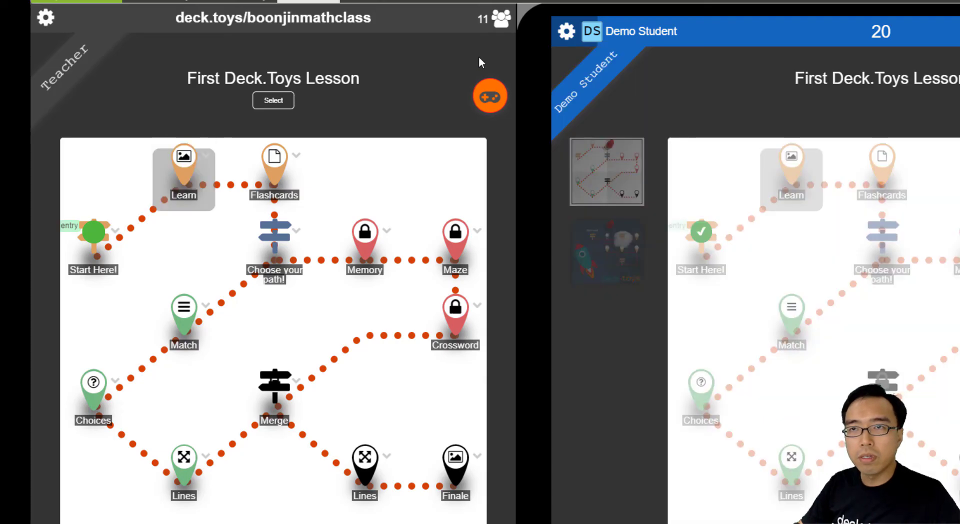
Launch the Buzzer tool from the classroom activities list on students' devices.
{"action": "left_click", "coordinate": [481, 104]}
{"action": "scroll", "coordinate": [425, 128], "scroll_direction": "down", "scroll_amount": 3}
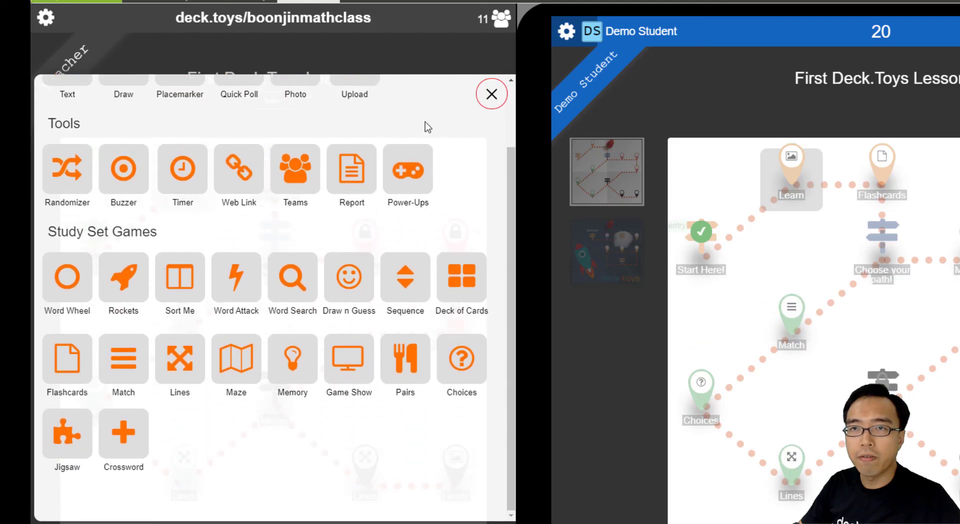
{"action": "scroll", "coordinate": [429, 144], "scroll_direction": "up", "scroll_amount": 2}
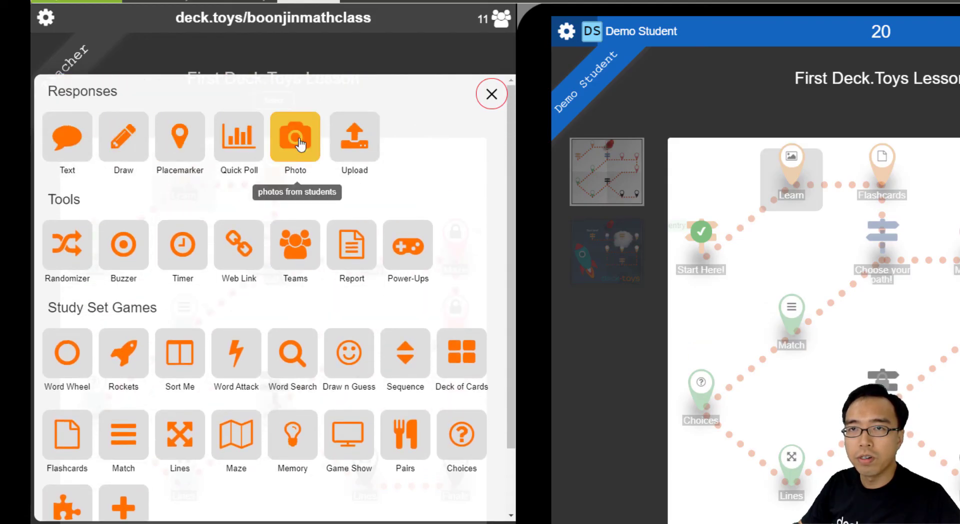
{"action": "scroll", "coordinate": [445, 205], "scroll_direction": "down", "scroll_amount": 1}
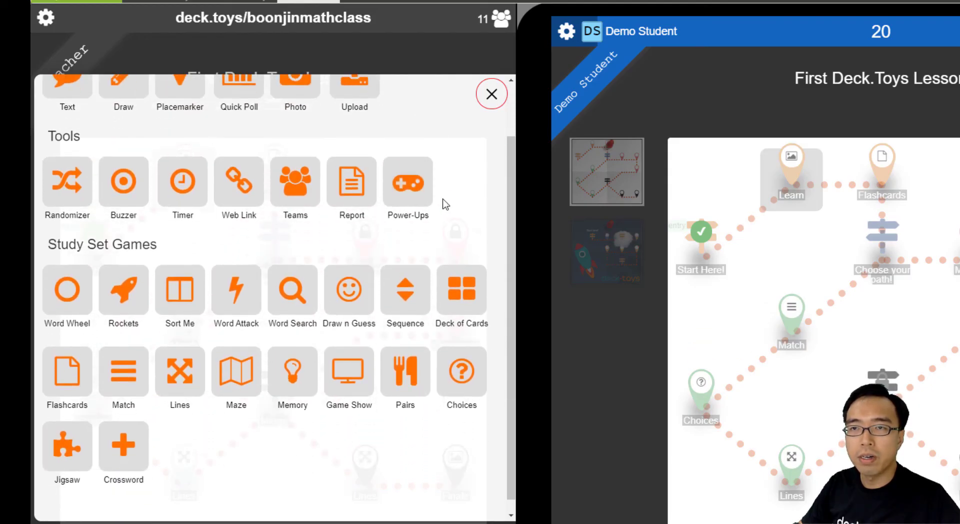
{"action": "scroll", "coordinate": [445, 203], "scroll_direction": "up", "scroll_amount": 1}
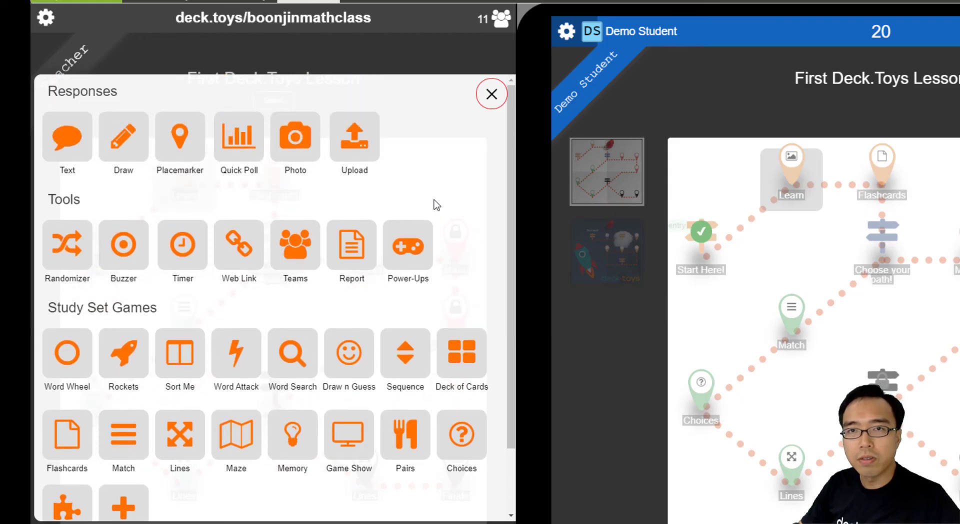
{"action": "left_click", "coordinate": [129, 257]}
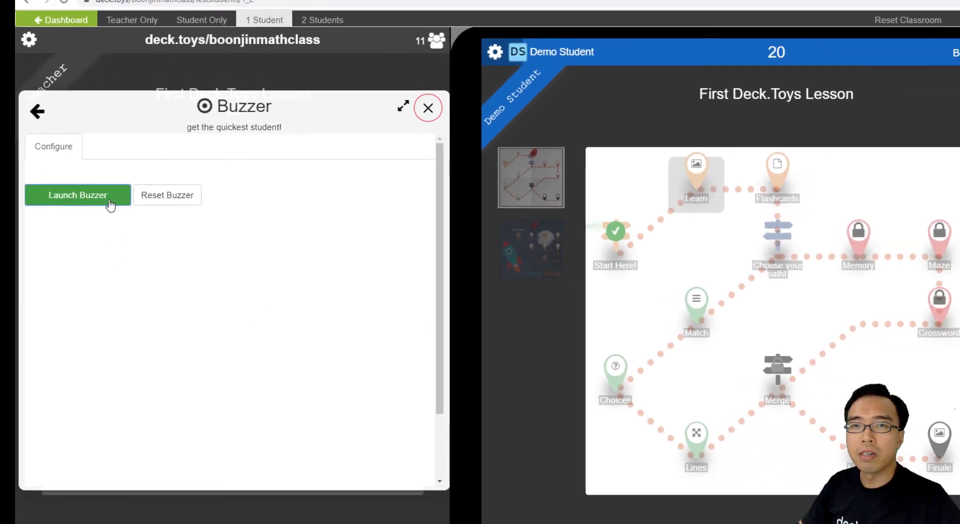
{"action": "left_click", "coordinate": [135, 199]}
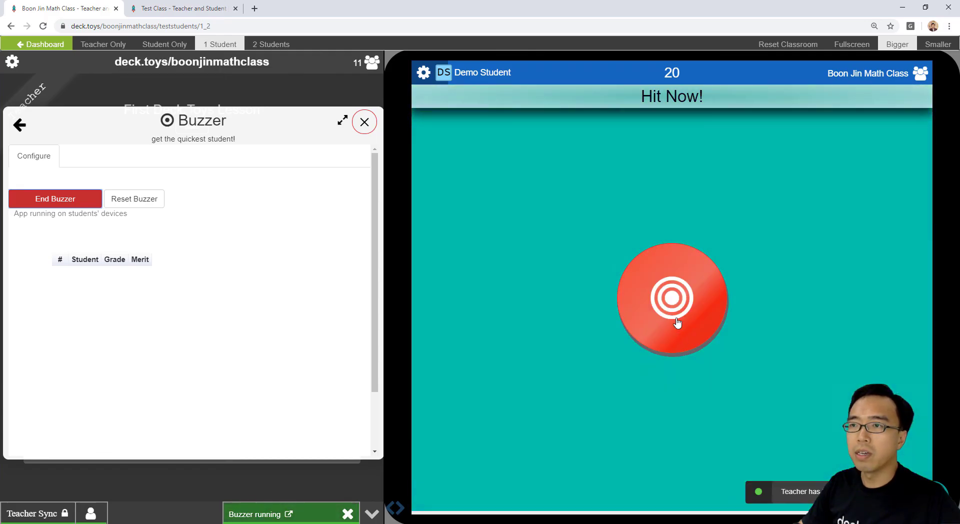
Buzz in as the demo student, mark the buzz correct, and end the buzzer.
{"action": "left_click", "coordinate": [678, 325]}
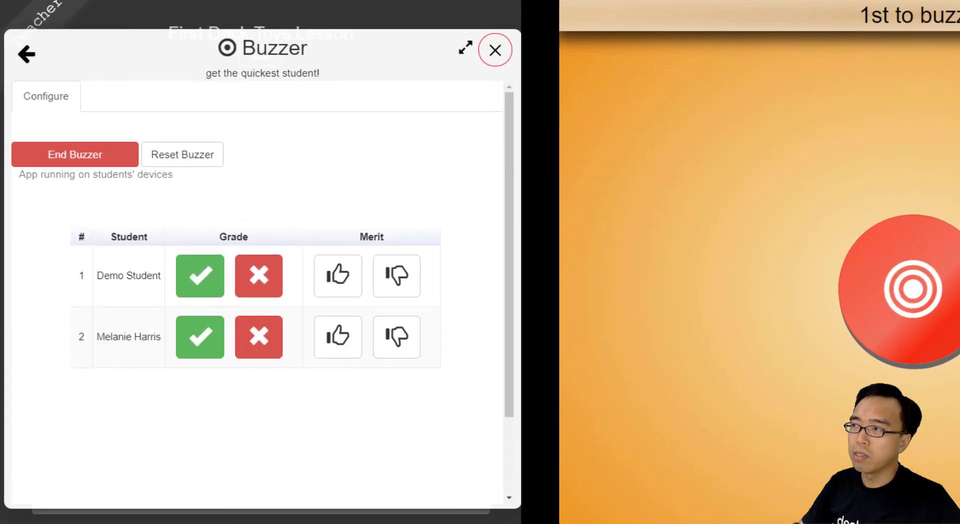
{"action": "scroll", "coordinate": [257, 267], "scroll_direction": "down", "scroll_amount": 1}
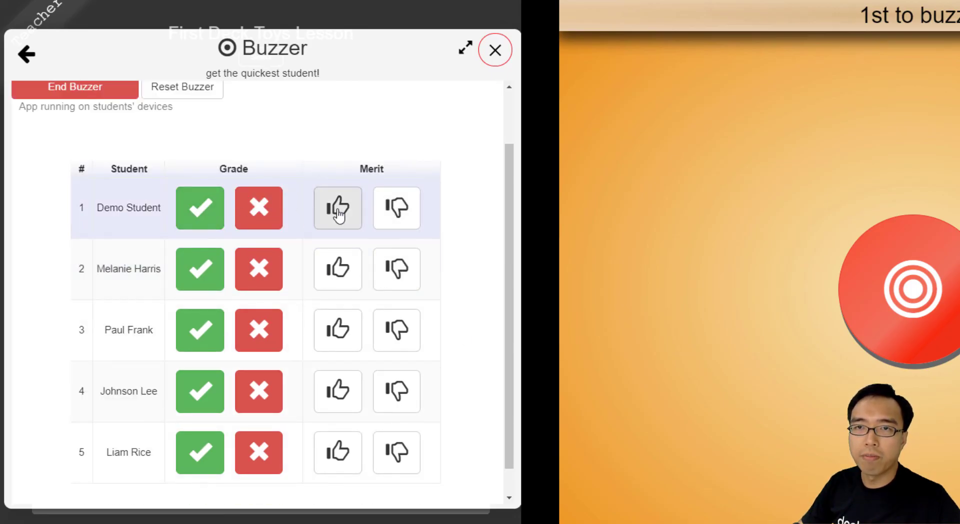
{"action": "left_click", "coordinate": [212, 220]}
{"action": "scroll", "coordinate": [258, 231], "scroll_direction": "up", "scroll_amount": 1}
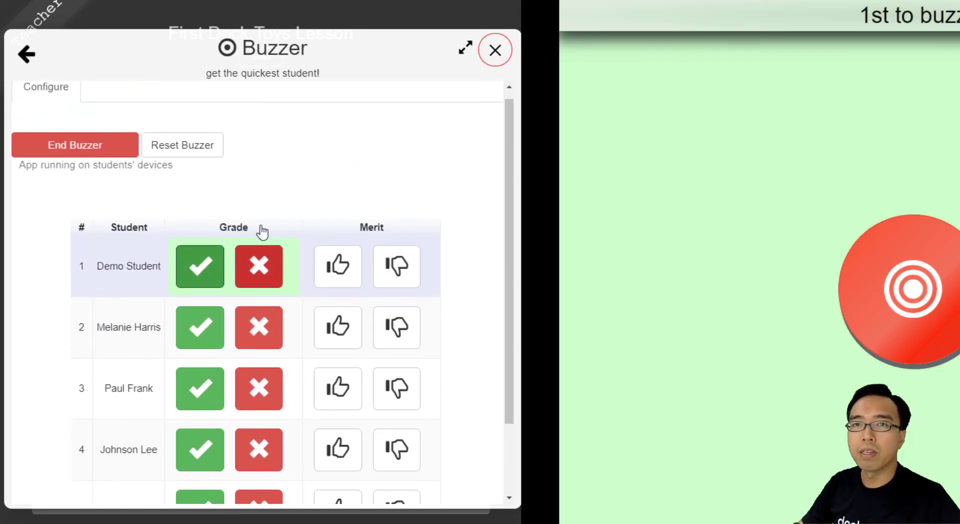
{"action": "left_click", "coordinate": [101, 161]}
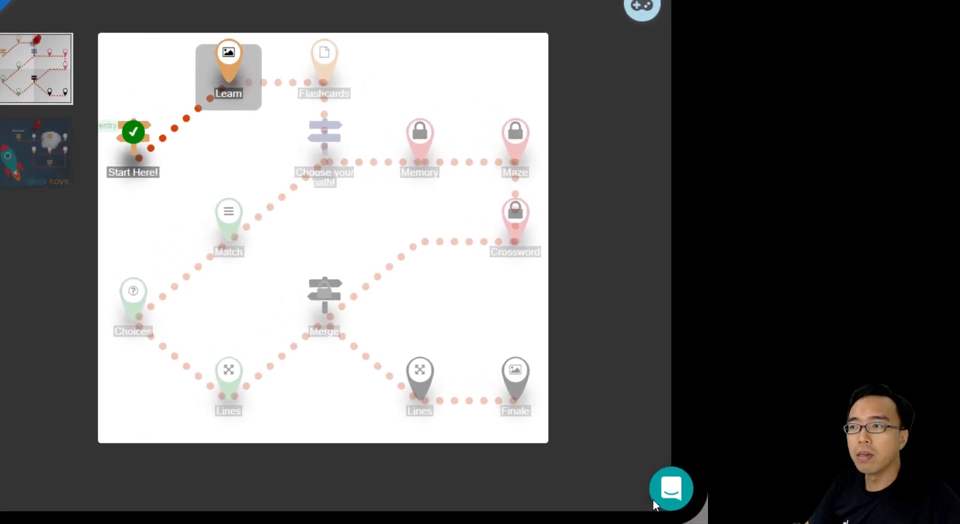
{"action": "left_click", "coordinate": [638, 490]}
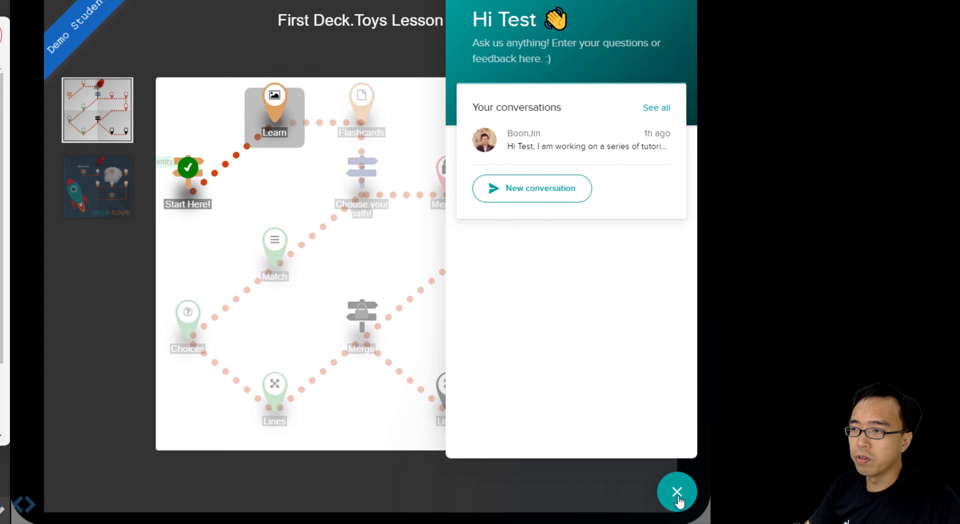
{"action": "left_click", "coordinate": [571, 199]}
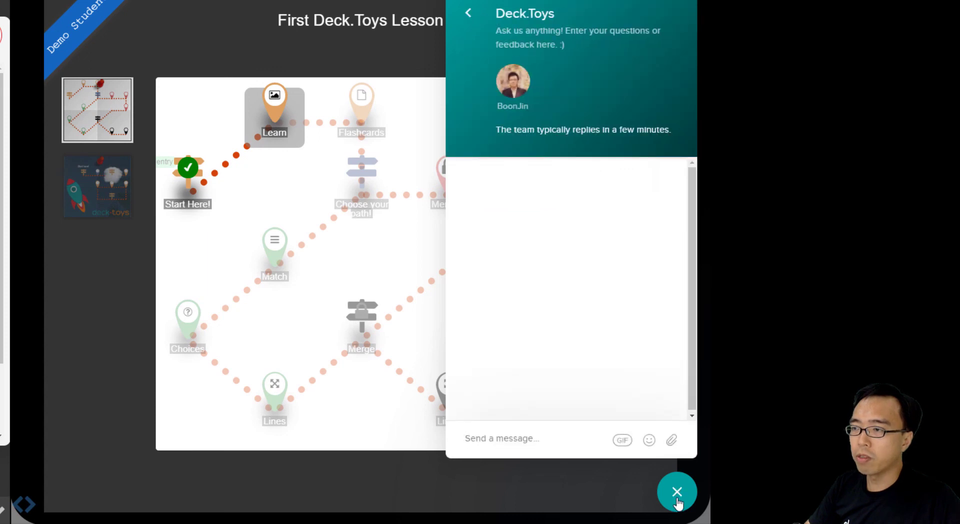
{"action": "left_click", "coordinate": [677, 495]}
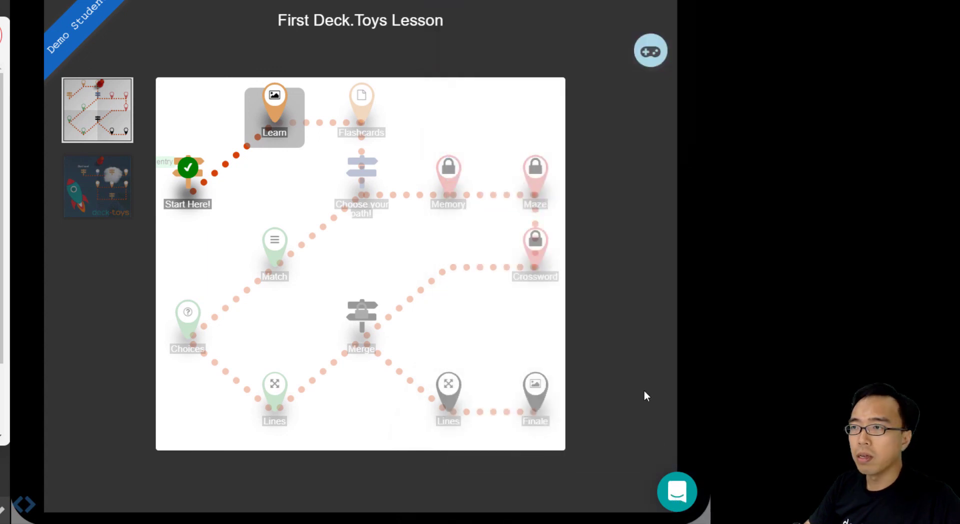